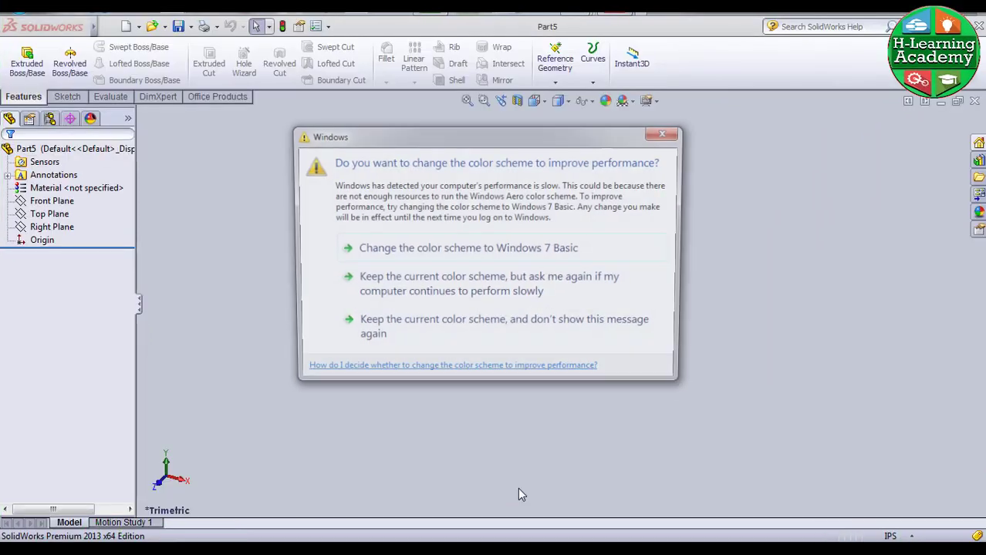
Dismiss the Windows color scheme prompt and sketch a circle of about 1 in radius centred on the origin on the Top Plane
left_click(662, 134)
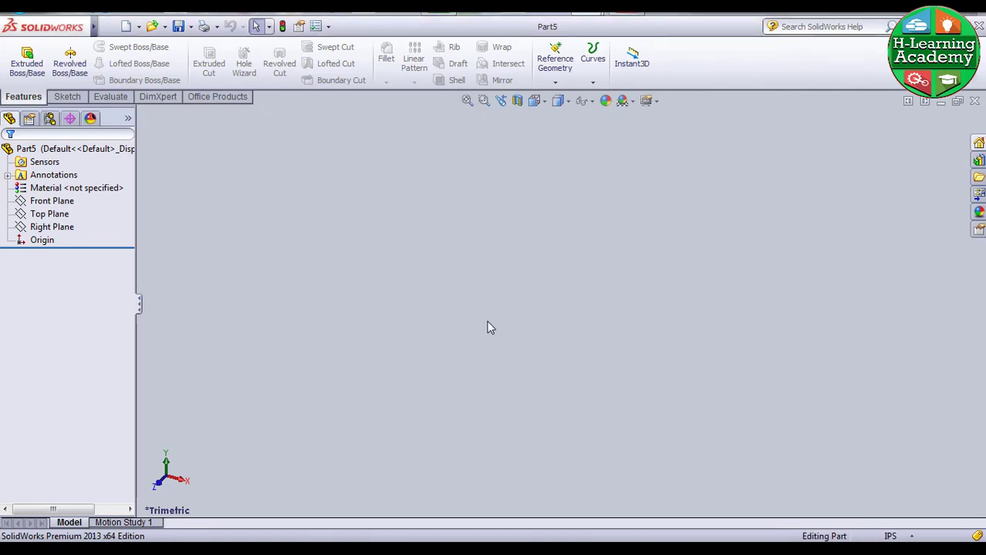
left_click(67, 98)
left_click(54, 188)
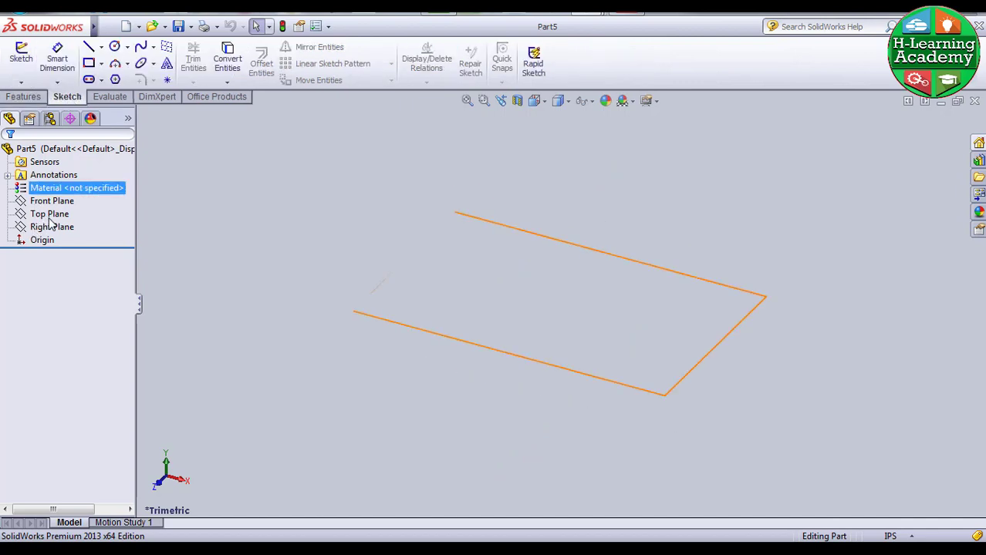
left_click(49, 217)
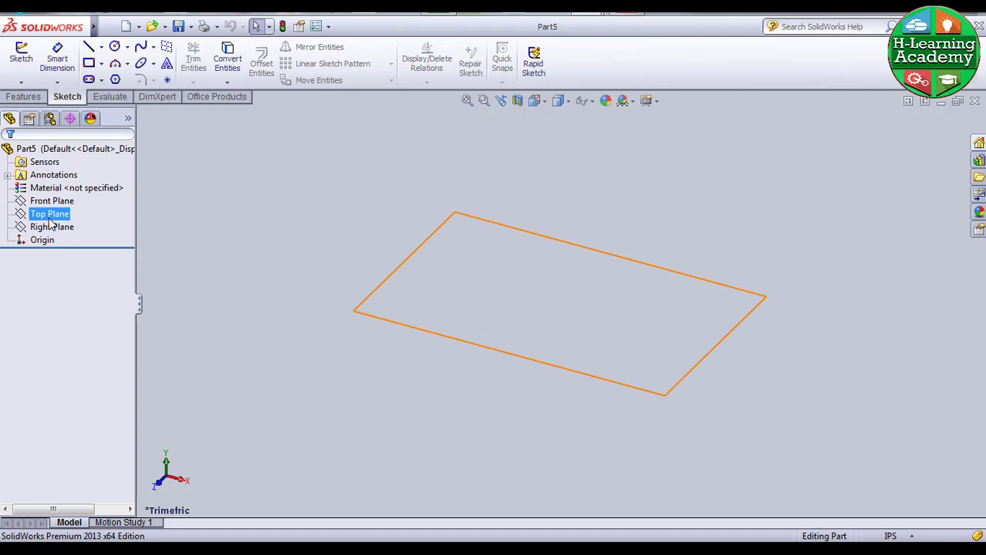
left_click(49, 219)
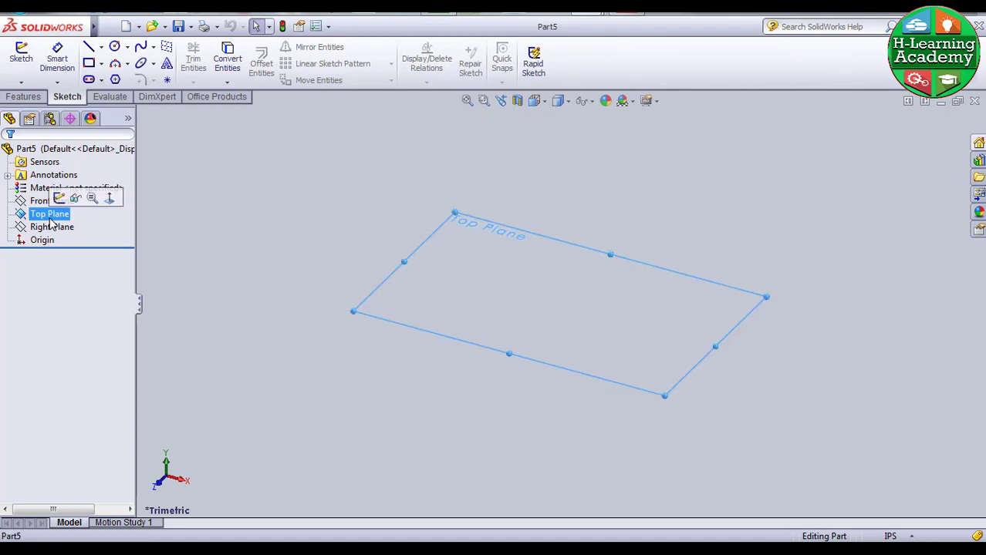
left_click(115, 46)
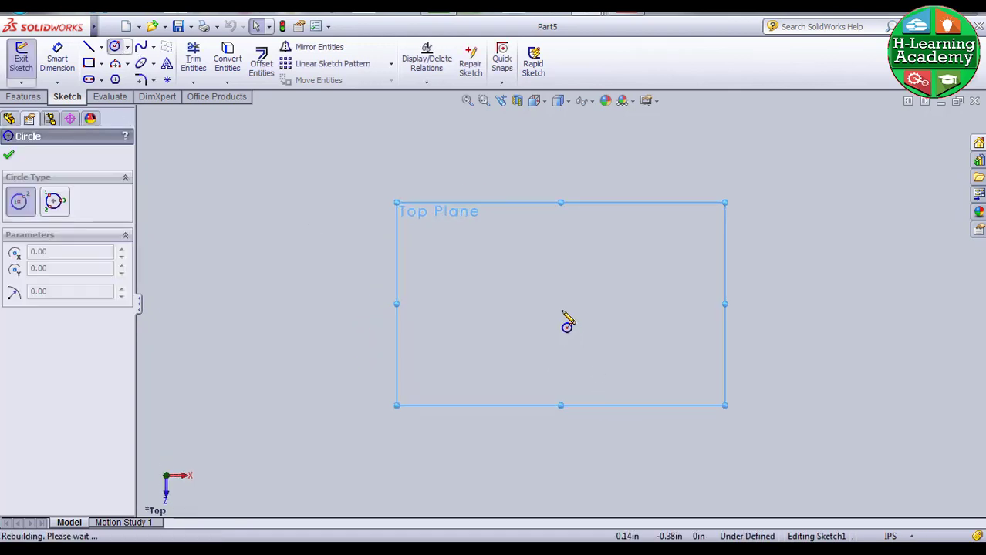
left_click(561, 304)
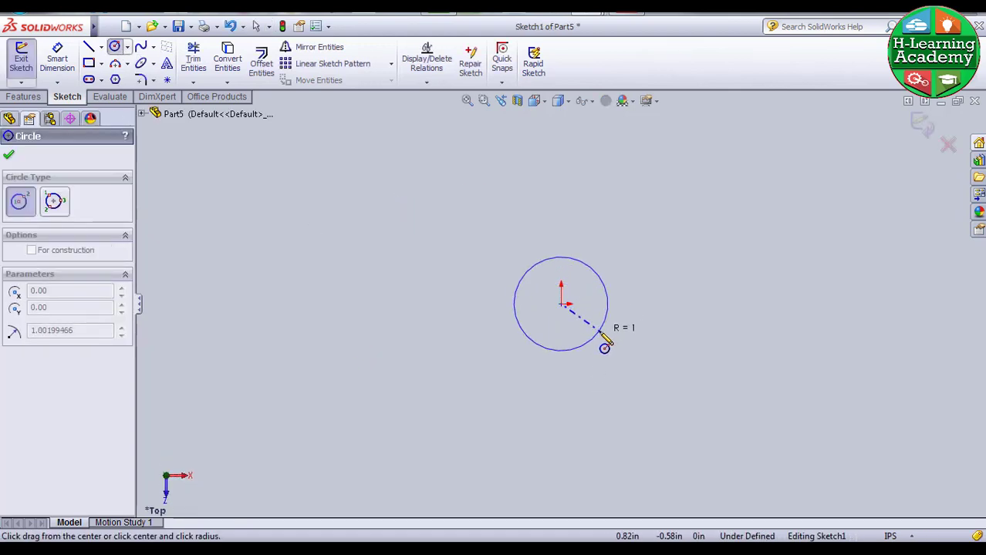
left_click(600, 332)
Dimension the circle's diameter as 2 in and finish the sketch
left_click(57, 59)
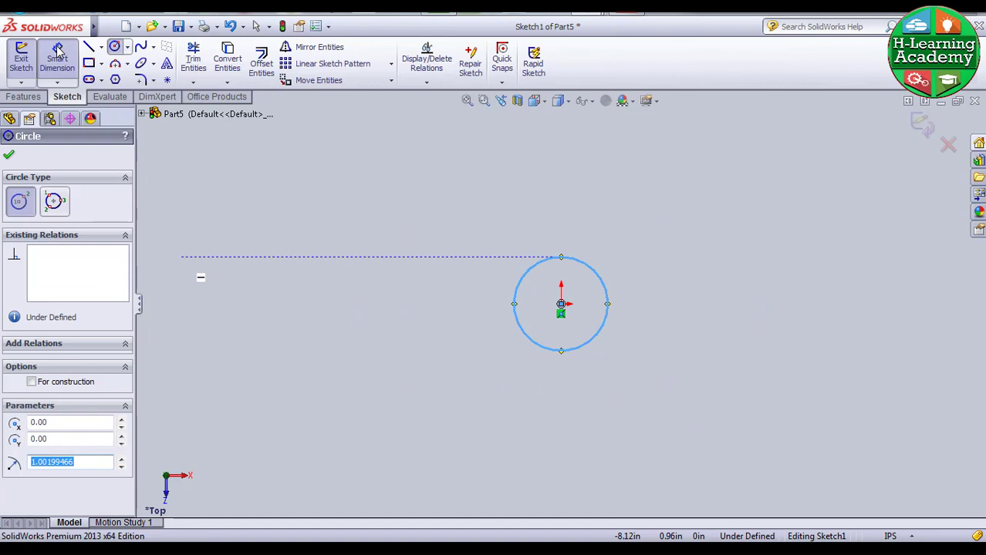
left_click(605, 332)
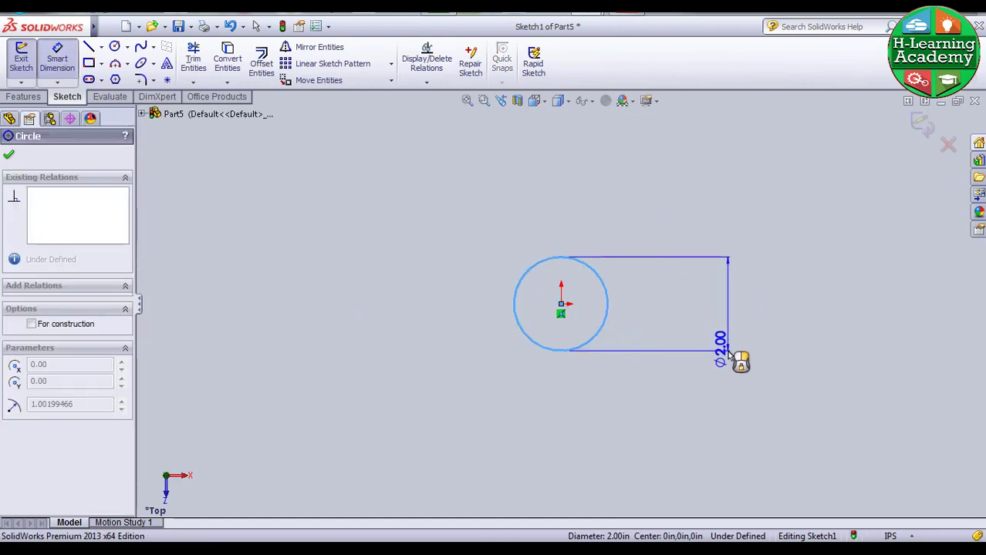
left_click(736, 358)
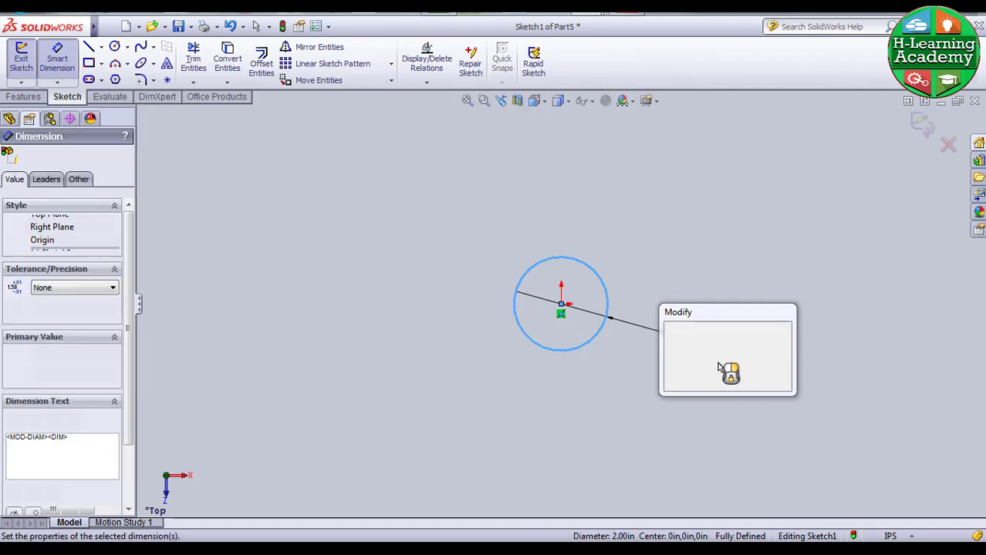
type("2")
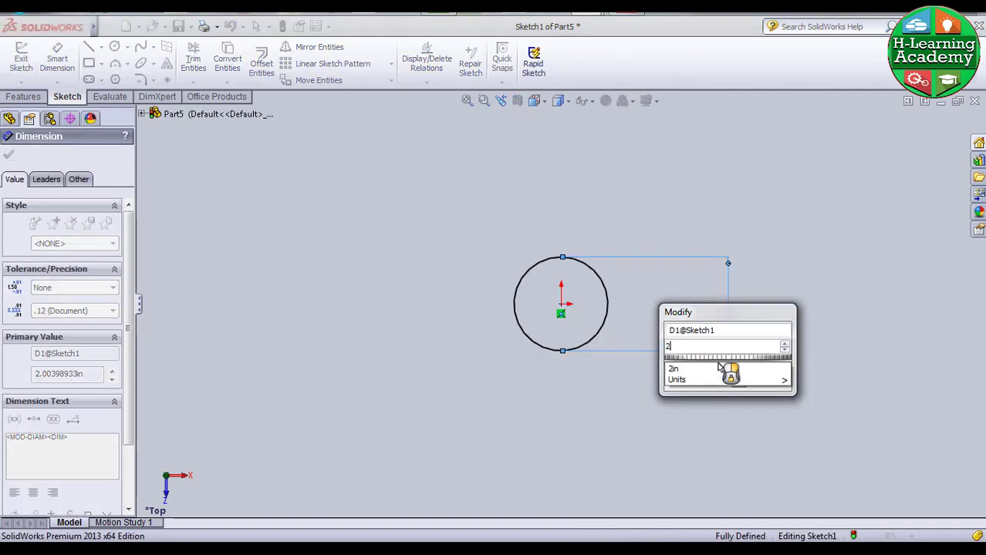
key("Return")
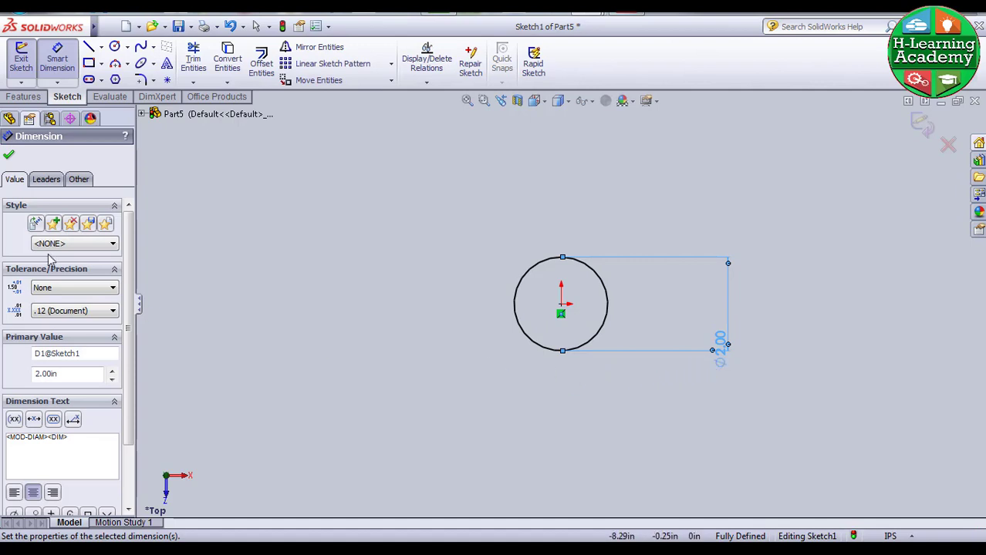
left_click(11, 157)
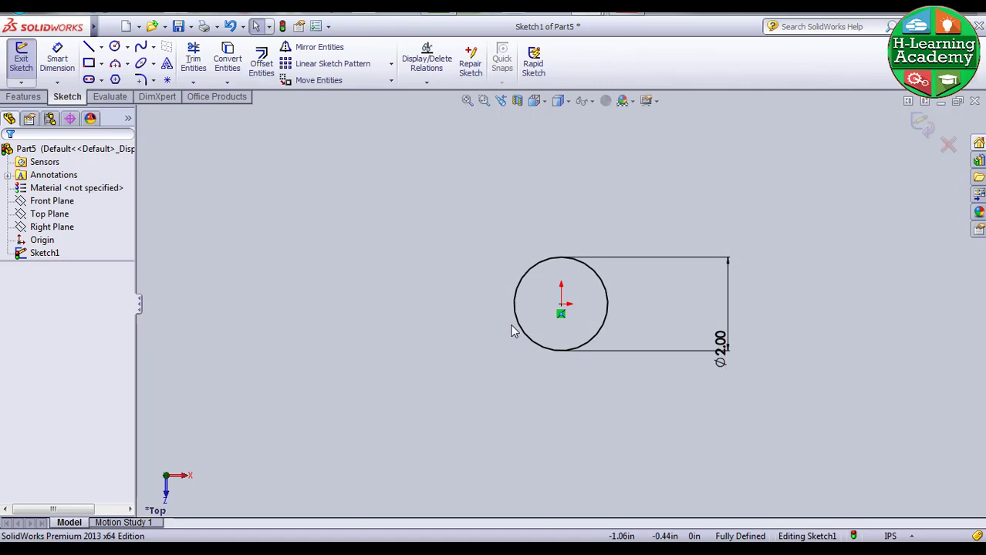
left_click(920, 124)
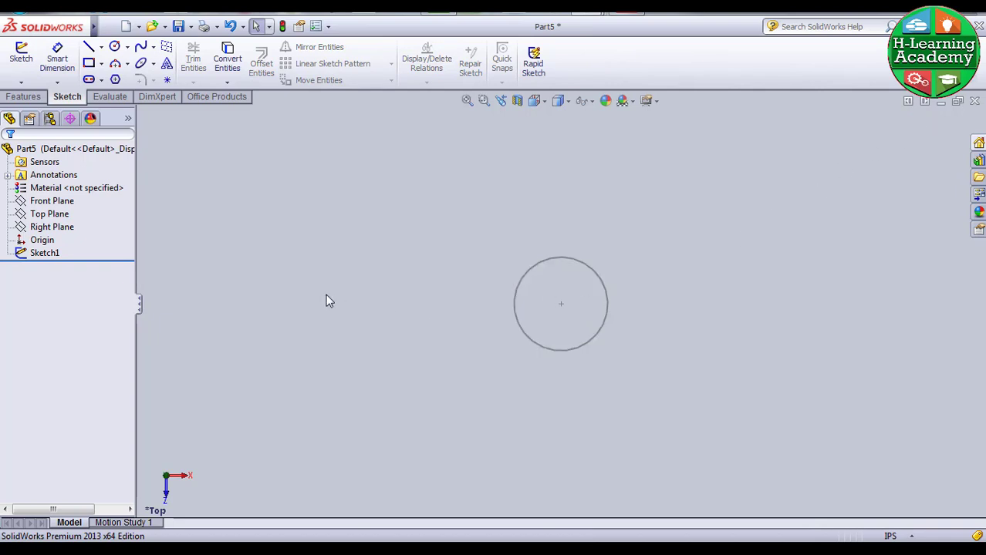
Create a reference plane offset 0 in from the Front Plane
left_click(35, 101)
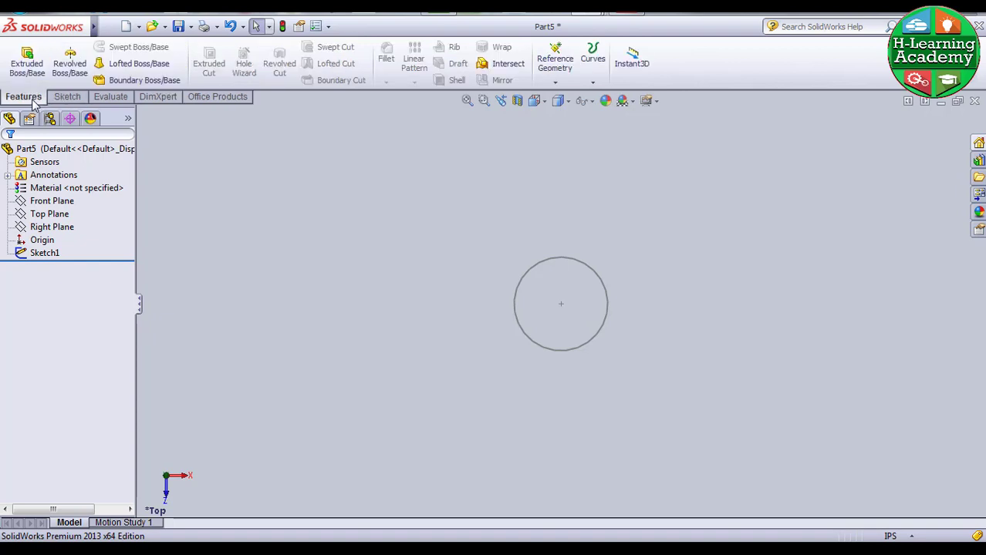
left_click(553, 64)
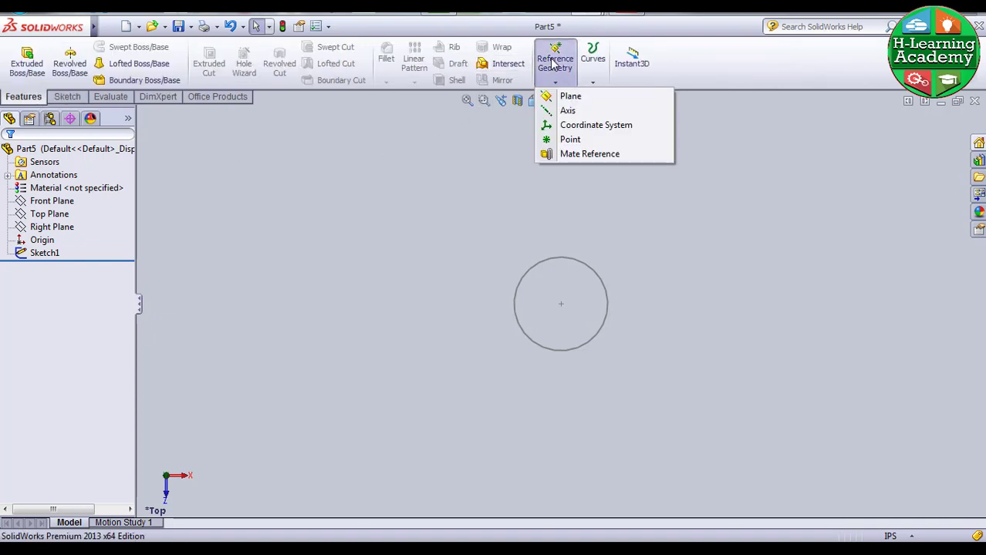
left_click(575, 98)
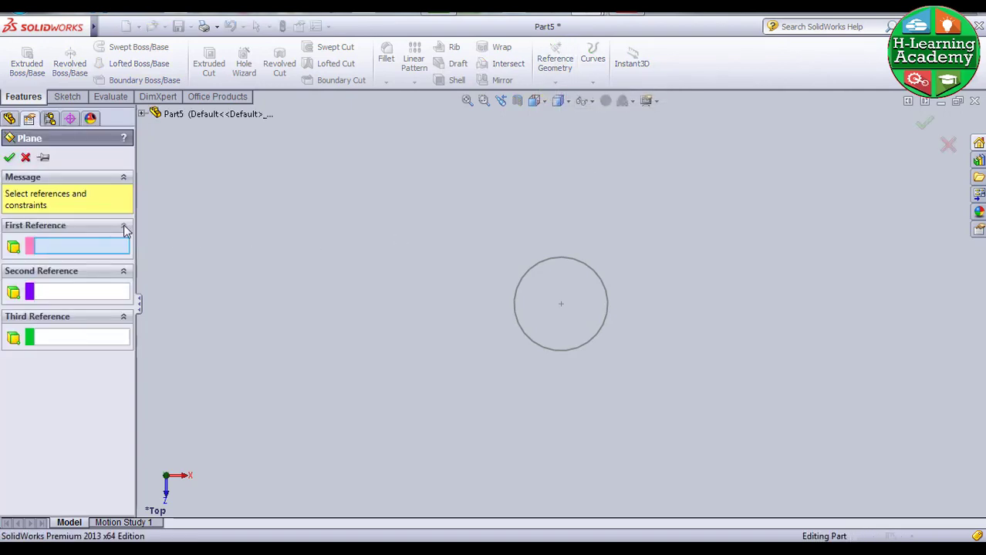
left_click(141, 114)
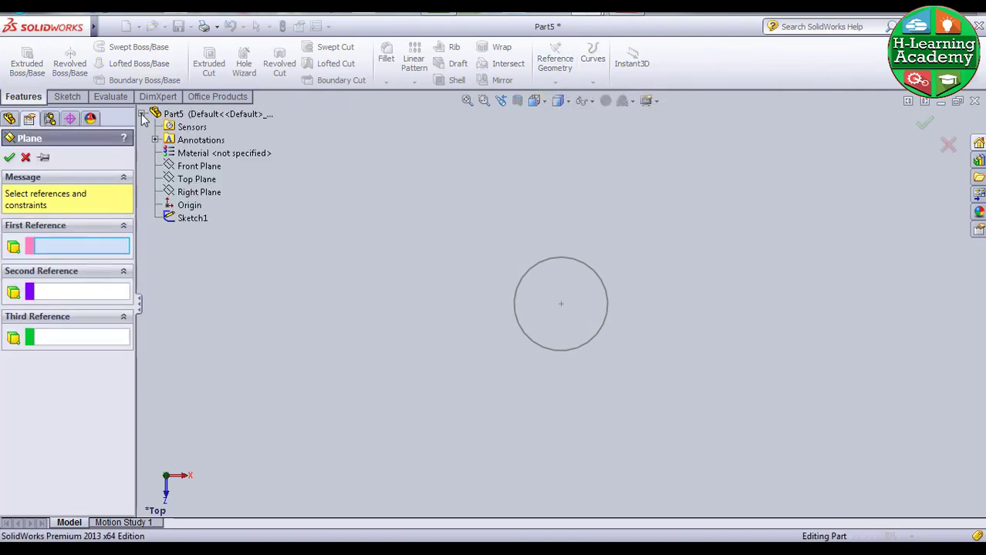
left_click(194, 166)
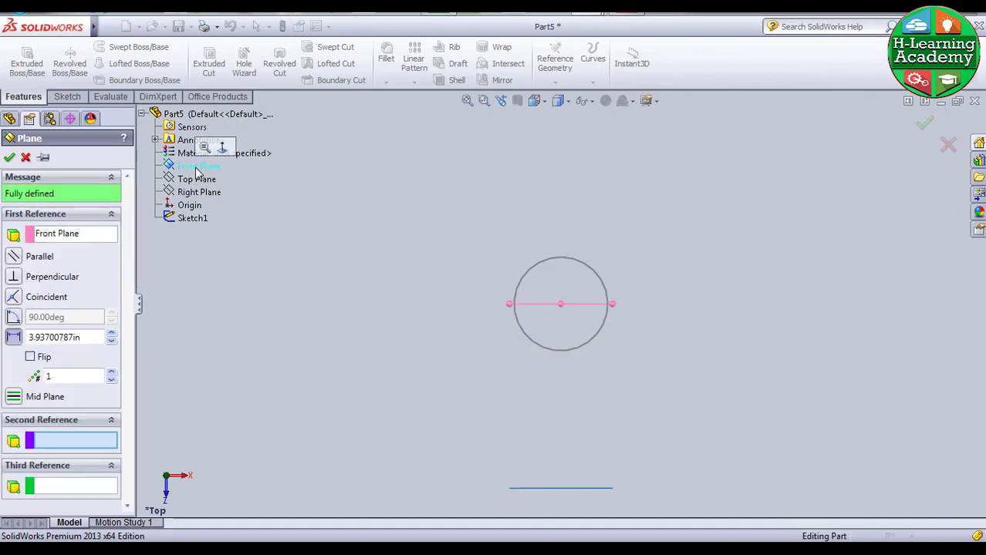
double_click(77, 337)
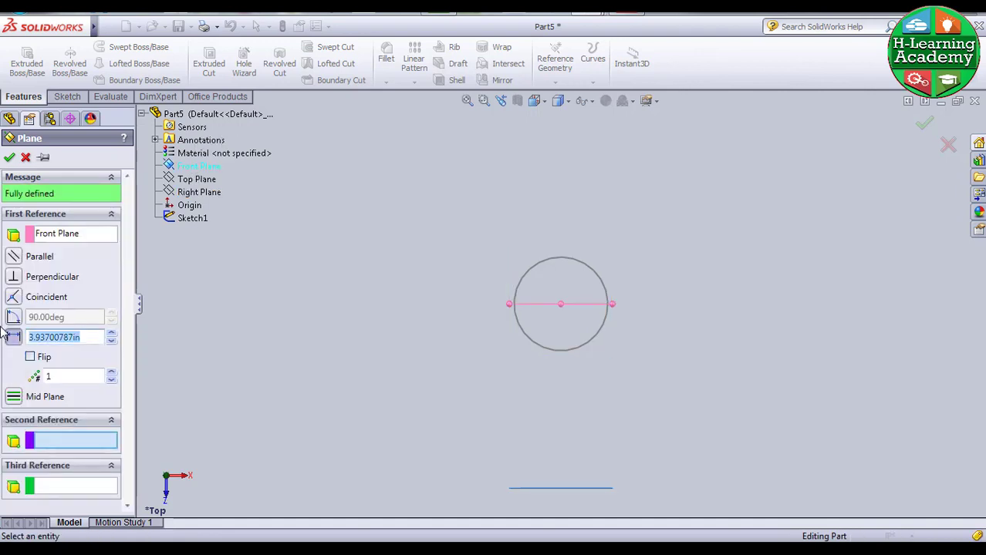
type("0")
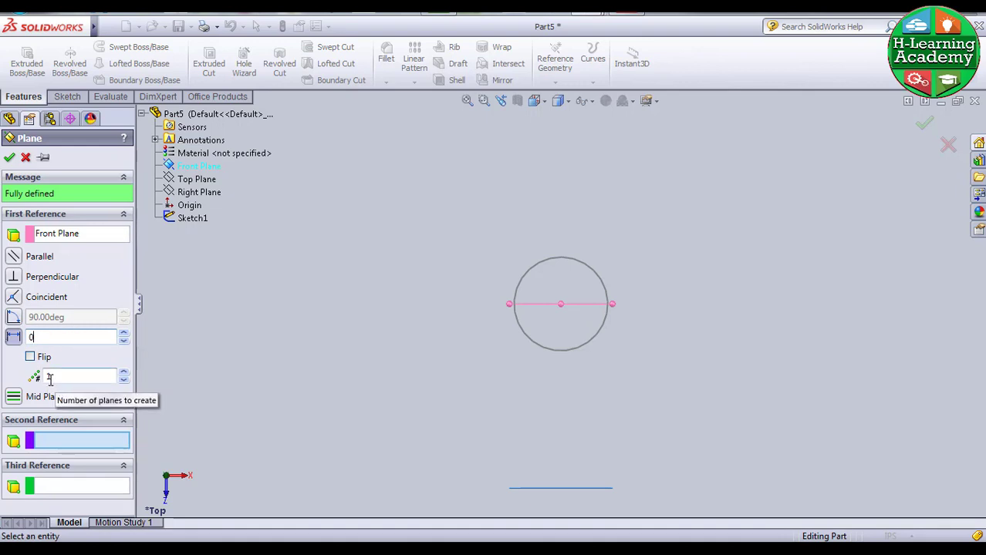
left_click(9, 156)
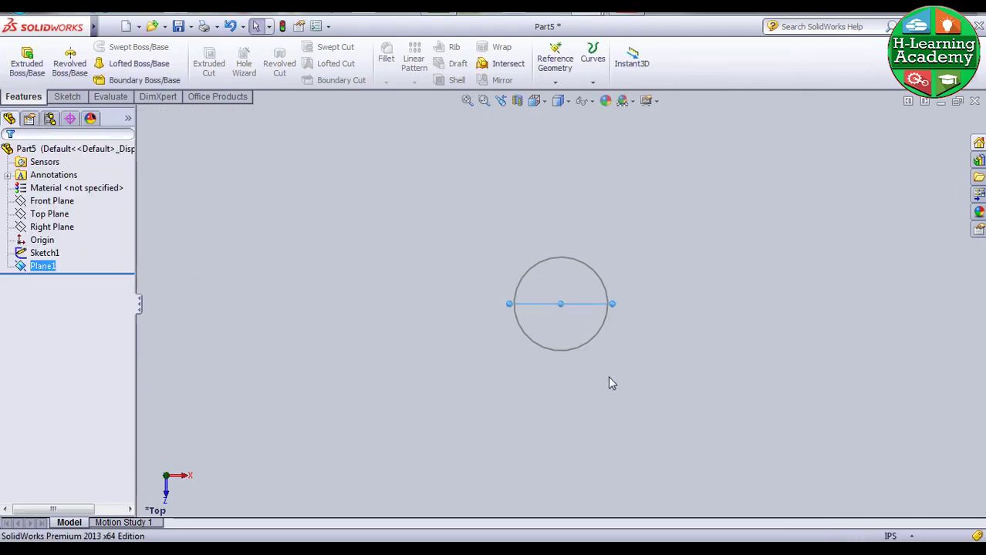
Sketch an open three-segment line path on Plane1 from the origin, rising about 10.7 in, crossing sideways and then descending, and finish the sketch
key("ctrl+7")
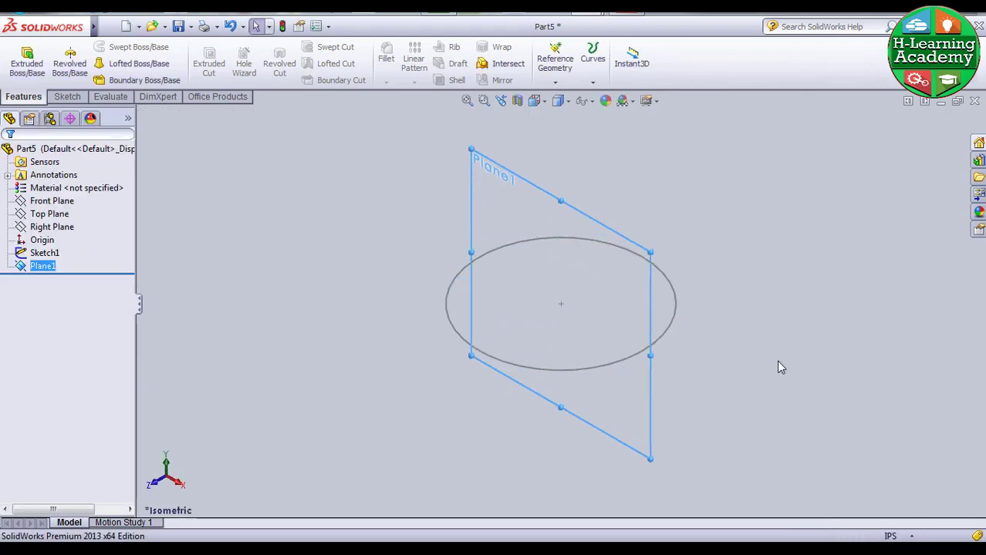
scroll(655, 270, "up", 3)
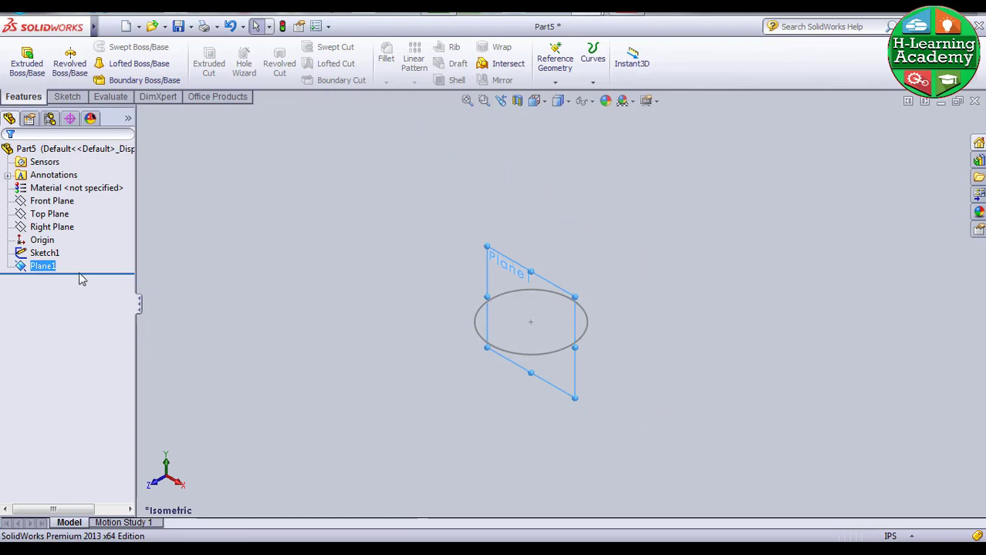
left_click(68, 97)
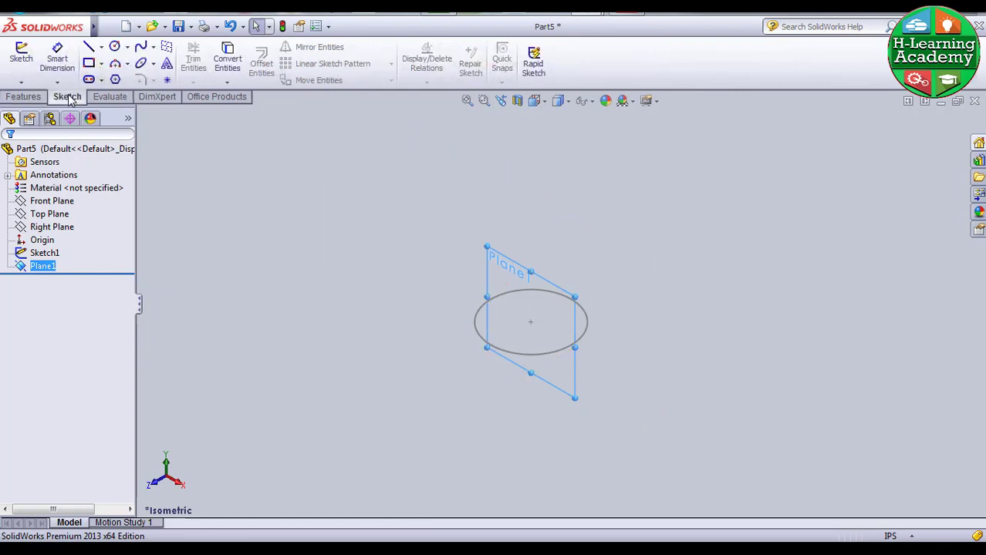
left_click(89, 49)
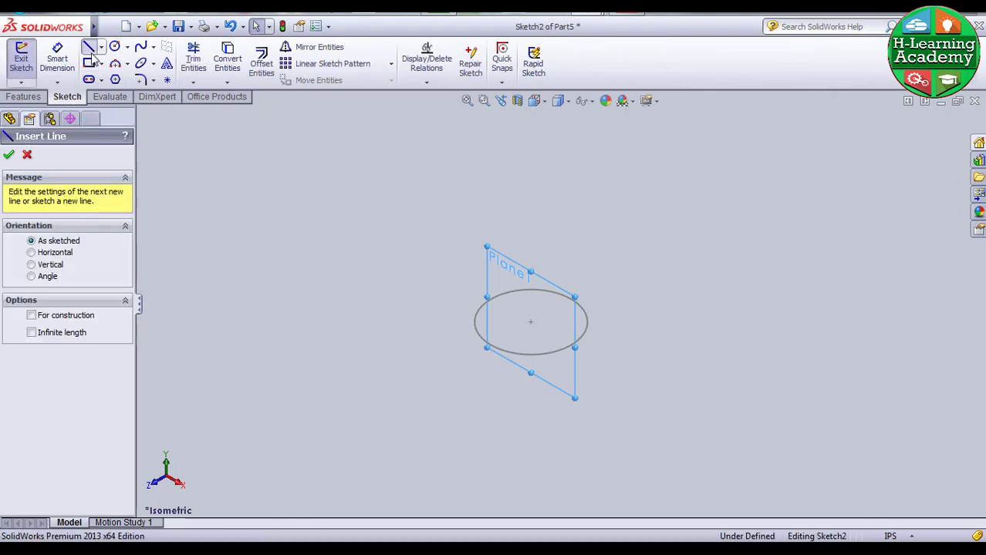
left_click(531, 321)
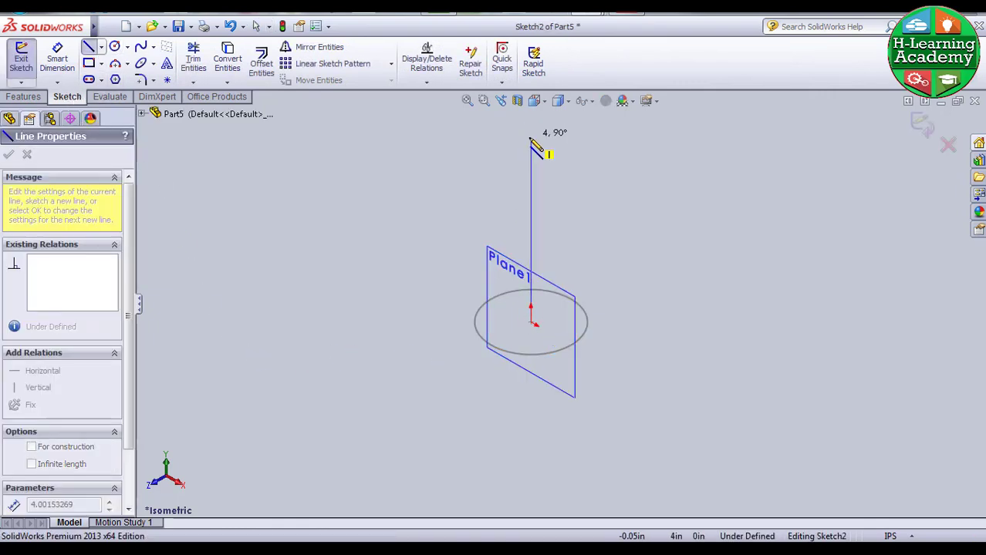
scroll(532, 146, "up", 6)
left_click(562, 118)
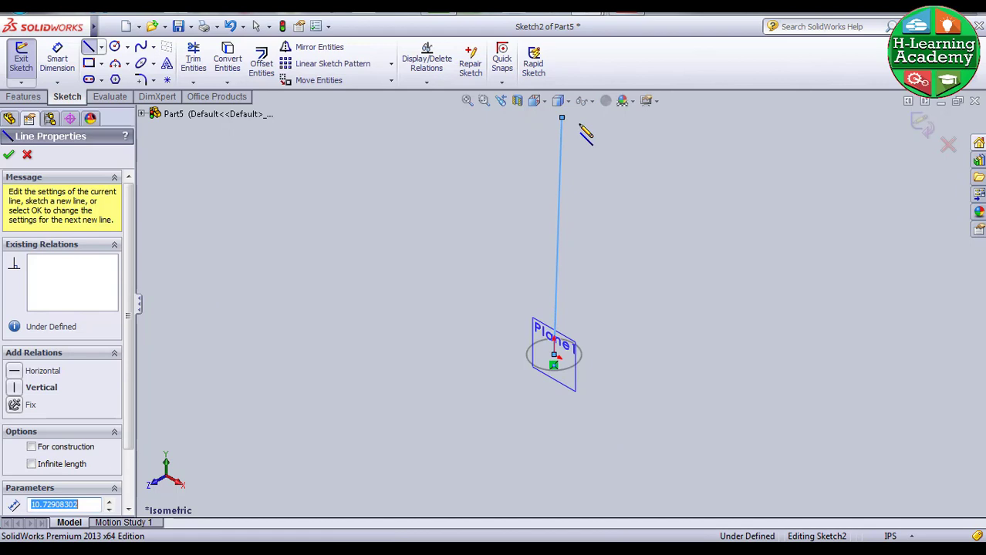
left_click(887, 134)
left_click(947, 319)
key("Escape")
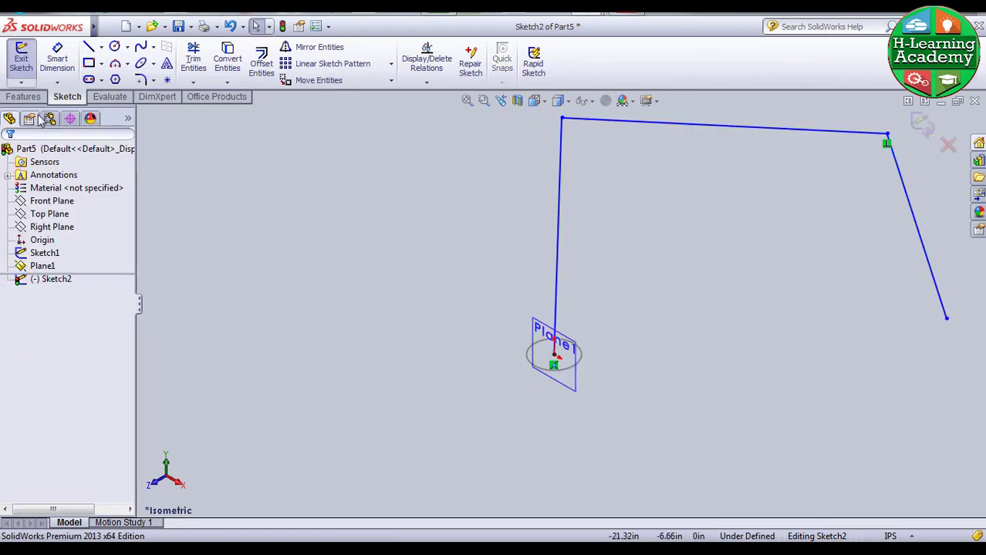
left_click(22, 62)
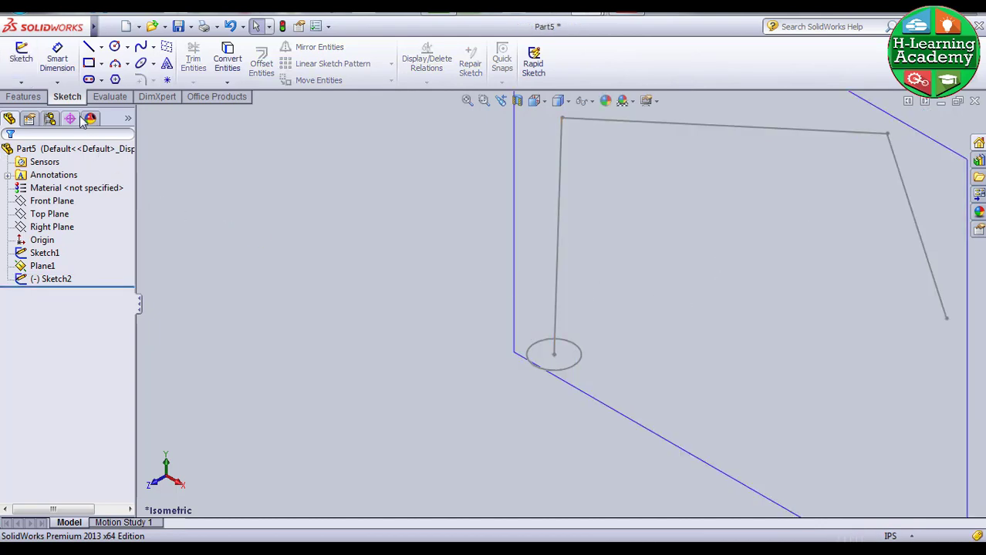
Create a Swept Boss/Base using the circle sketch as profile and the three-segment line sketch as path
left_click(23, 98)
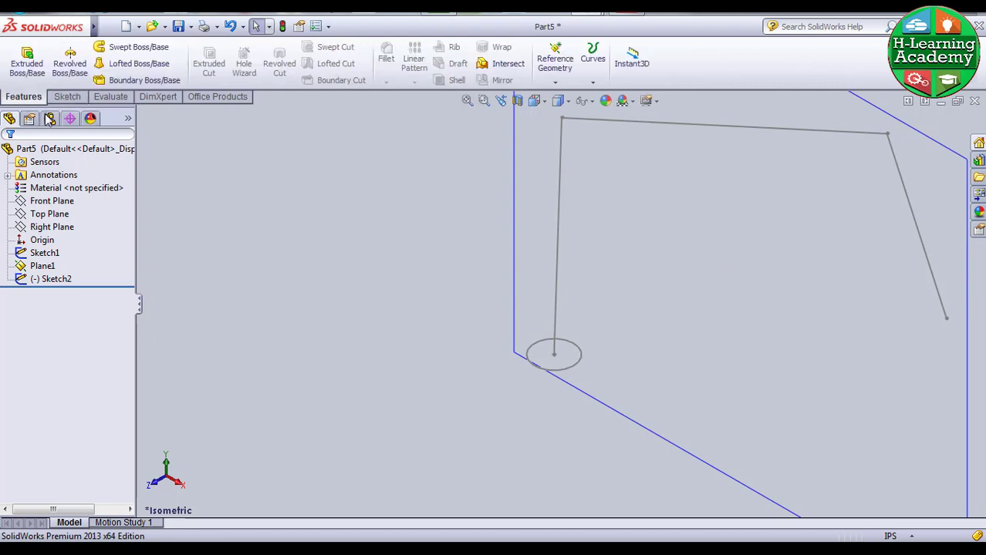
left_click(113, 50)
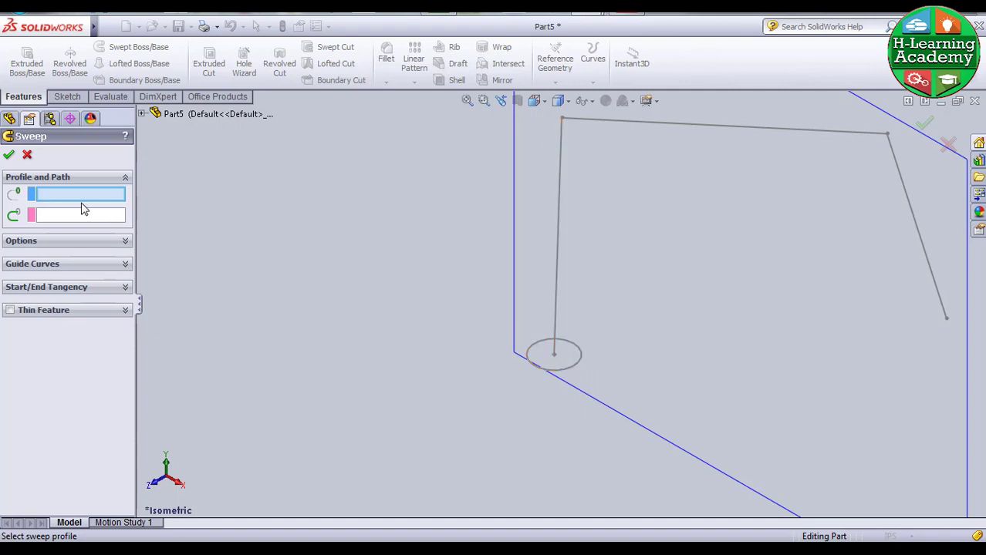
left_click(573, 369)
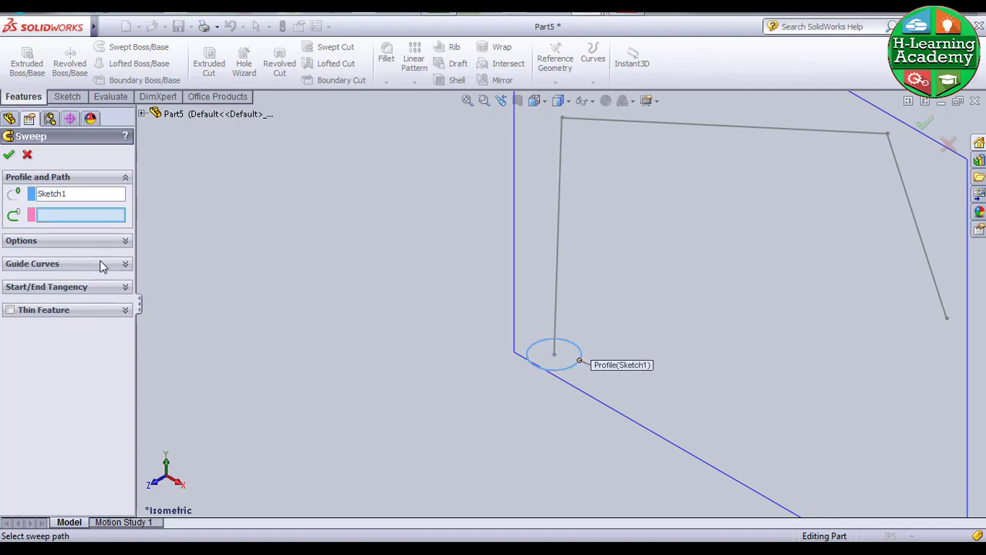
left_click(557, 254)
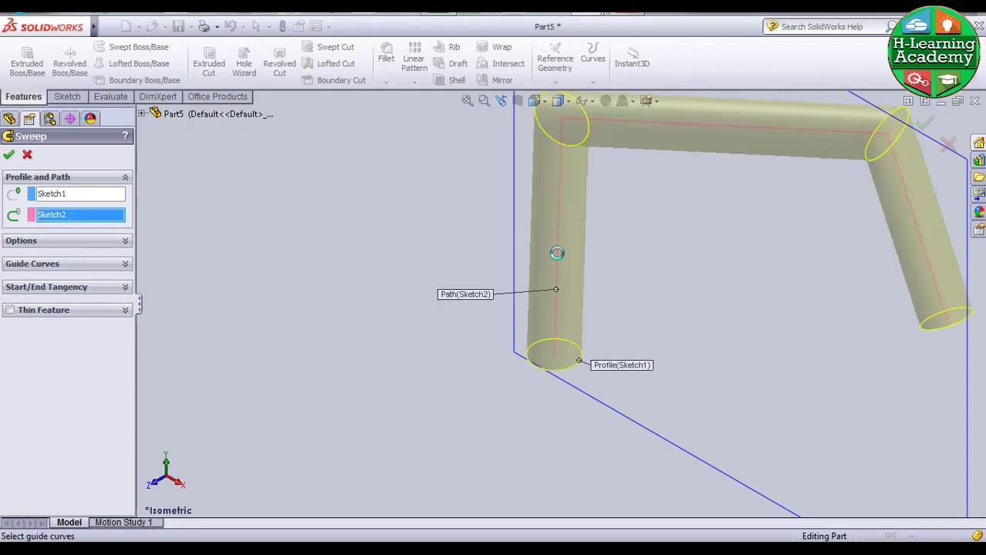
middle_click_drag(742, 330, 713, 332)
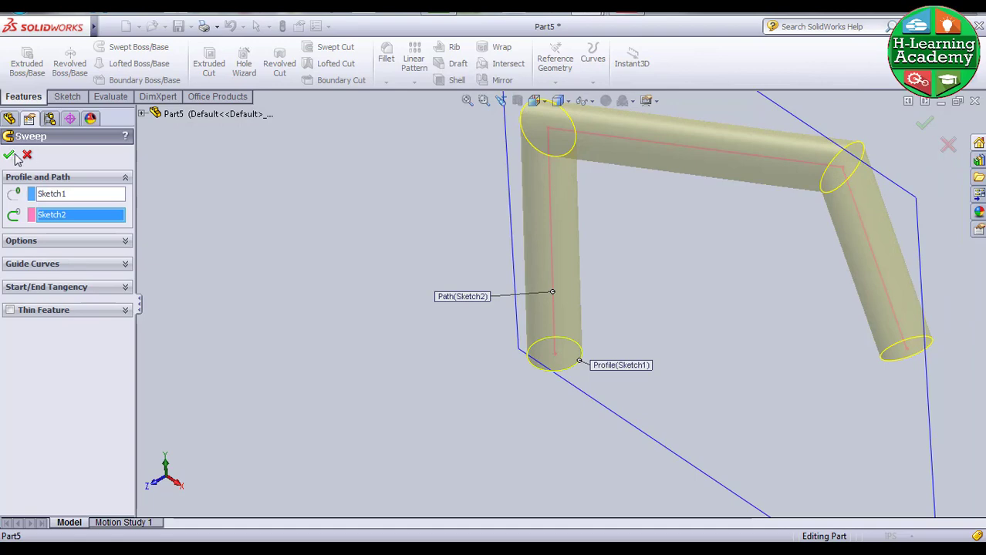
left_click(924, 123)
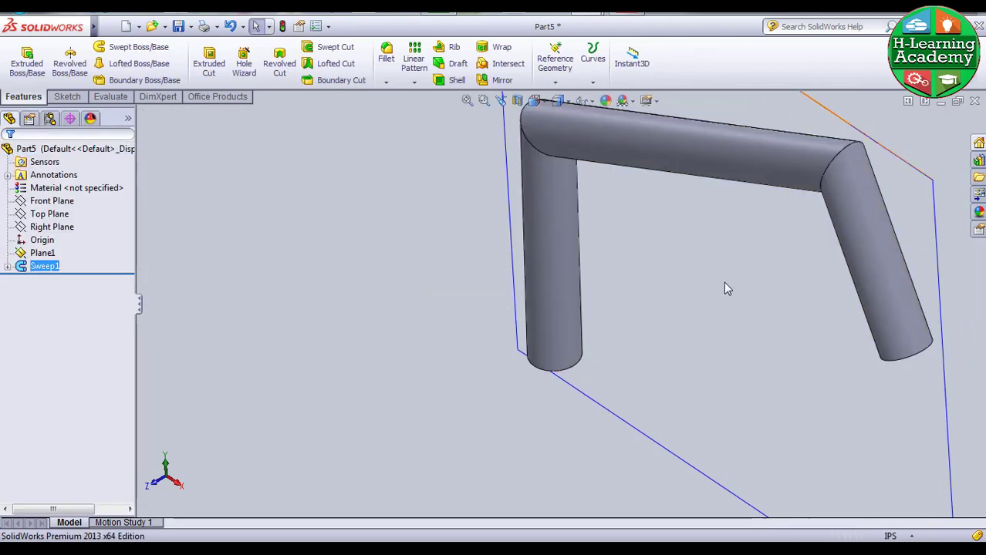
Undo the sweep of the circle along the sharp-cornered three-segment path
middle_click_drag(711, 337, 795, 301)
left_click(711, 306)
scroll(696, 318, "down", 1)
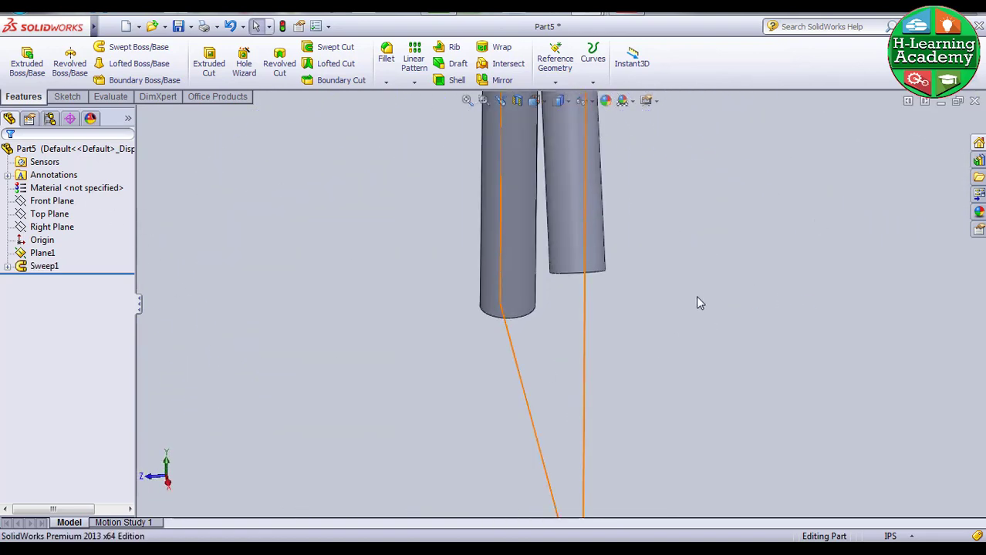
scroll(697, 297, "up", 1)
scroll(690, 301, "up", 2)
middle_click_drag(601, 255, 501, 289)
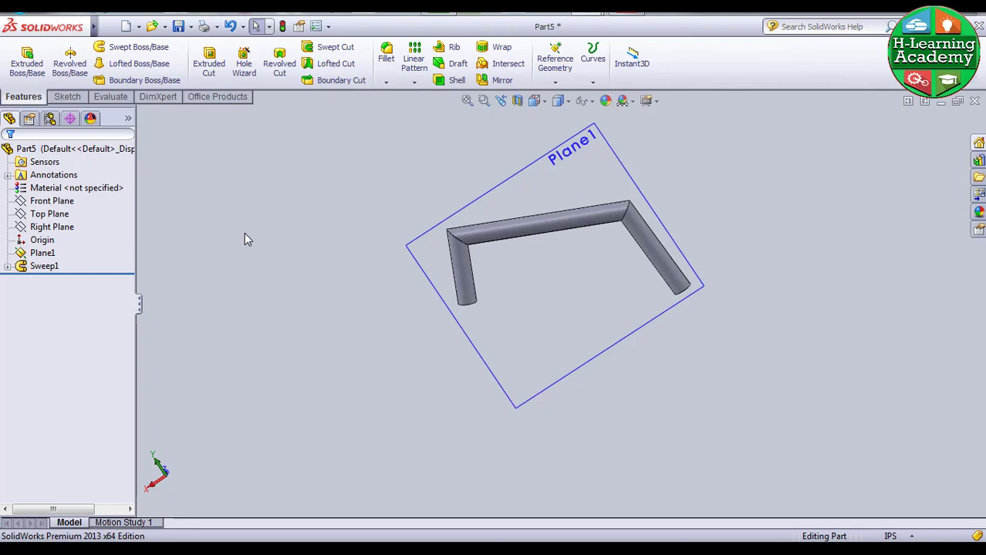
key("ctrl+z")
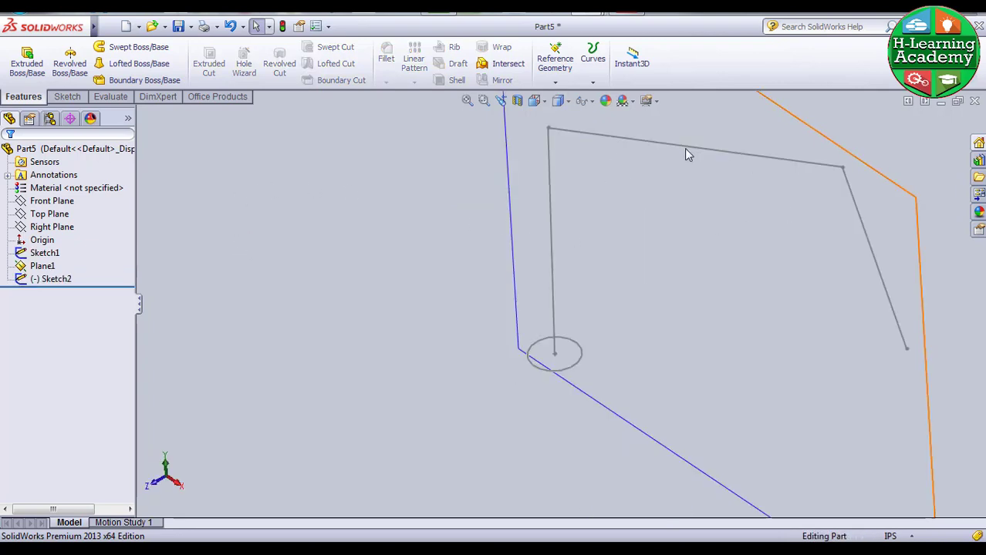
Edit the path sketch and round the corner between the rising and crossing lines with a 1 in sketch fillet
left_click(67, 96)
left_click(42, 187)
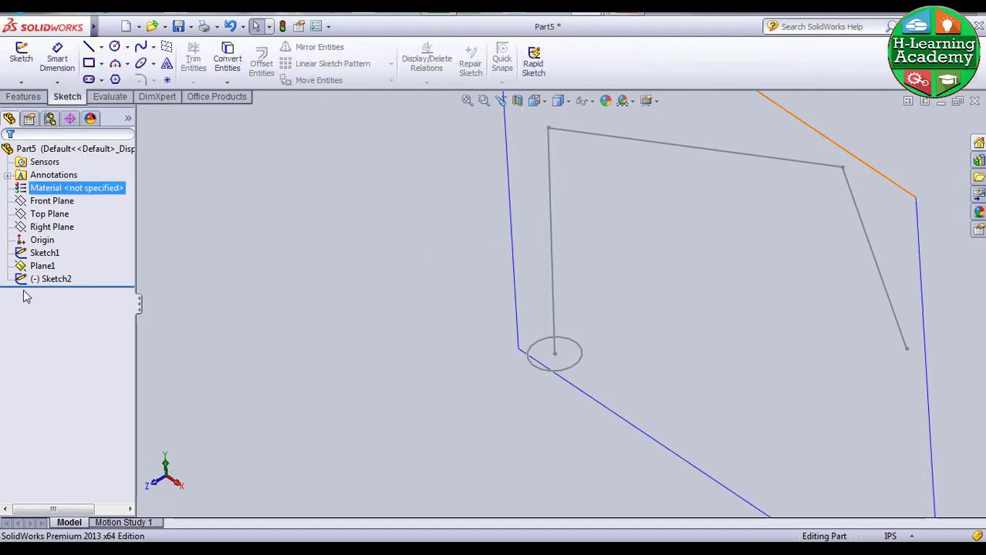
left_click(48, 280)
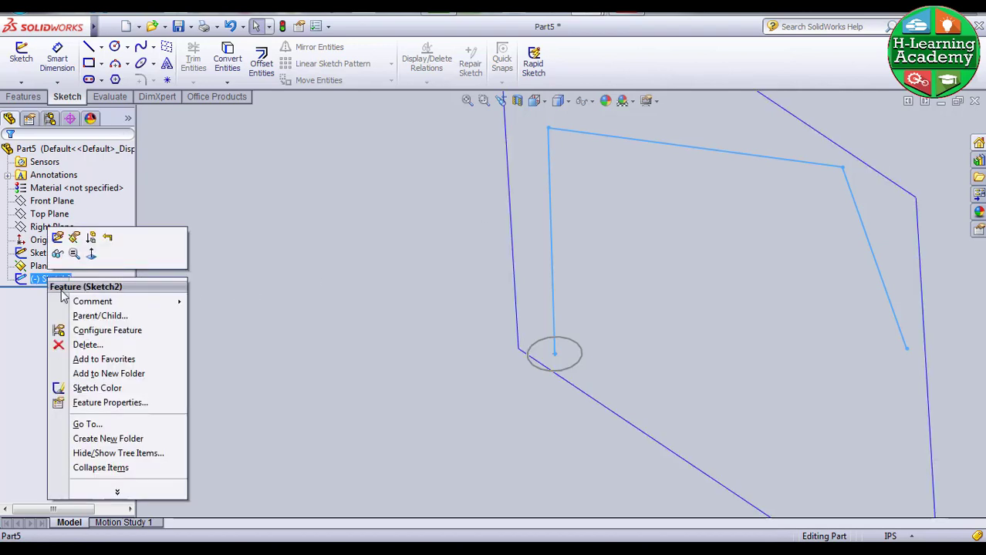
left_click(58, 239)
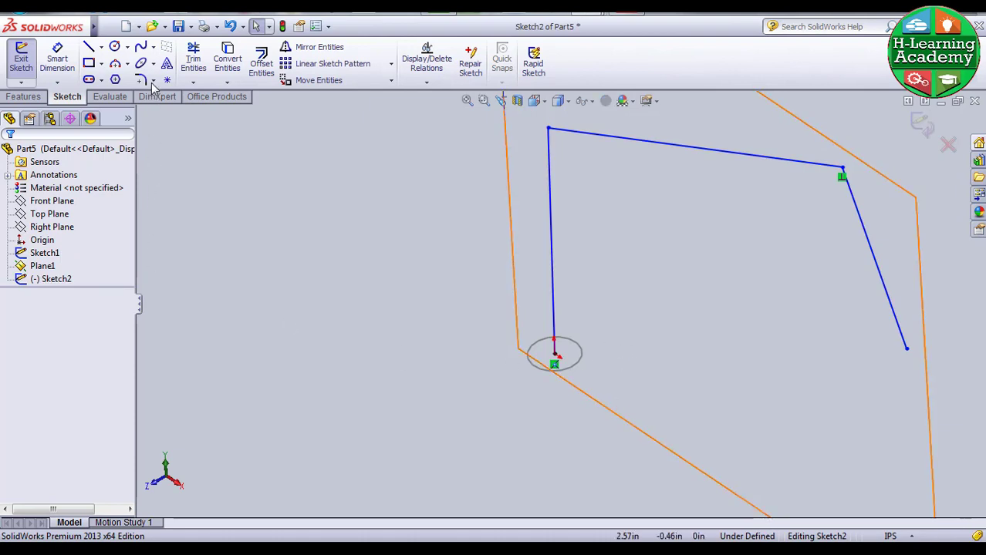
left_click(141, 80)
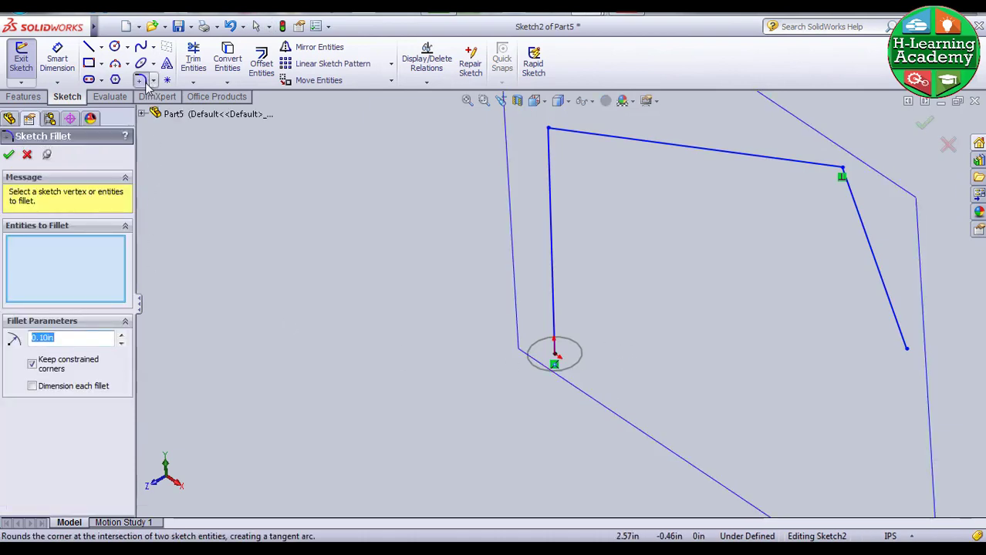
left_click(552, 158)
left_click(599, 136)
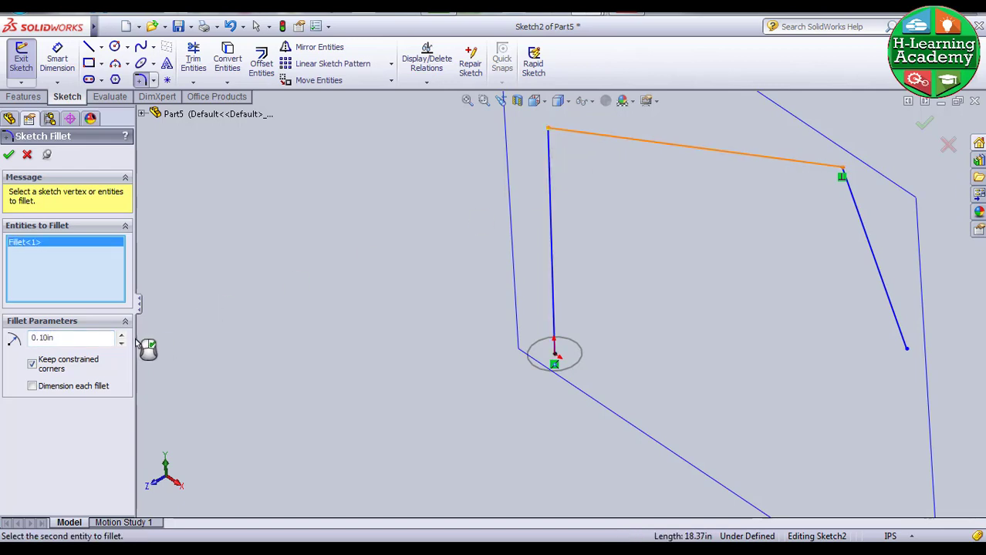
double_click(62, 340)
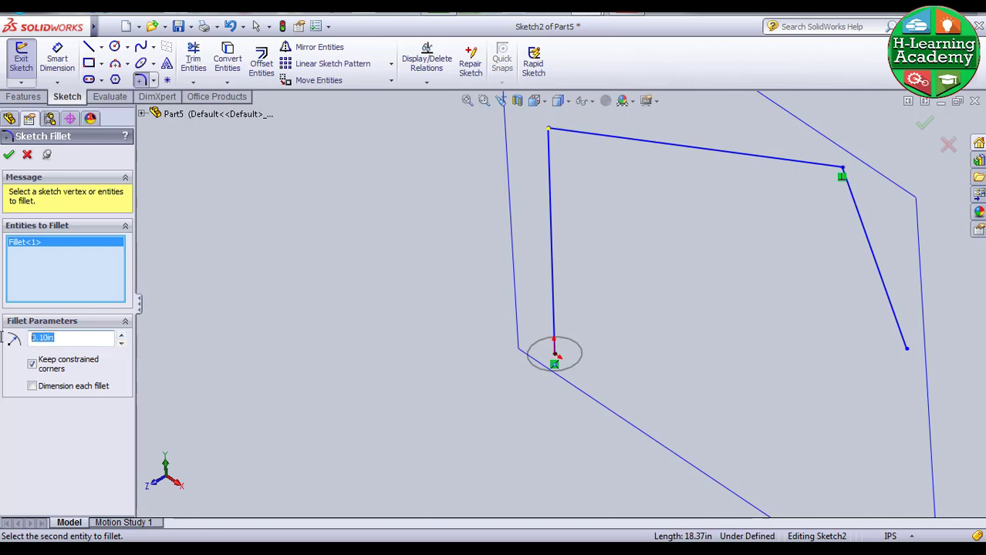
type("1.")
left_click(9, 154)
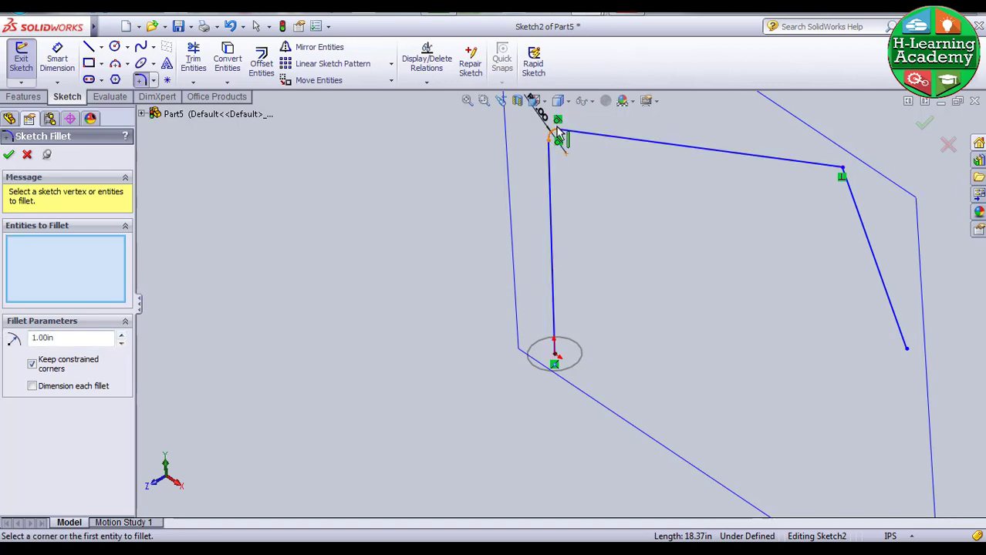
left_click(10, 155)
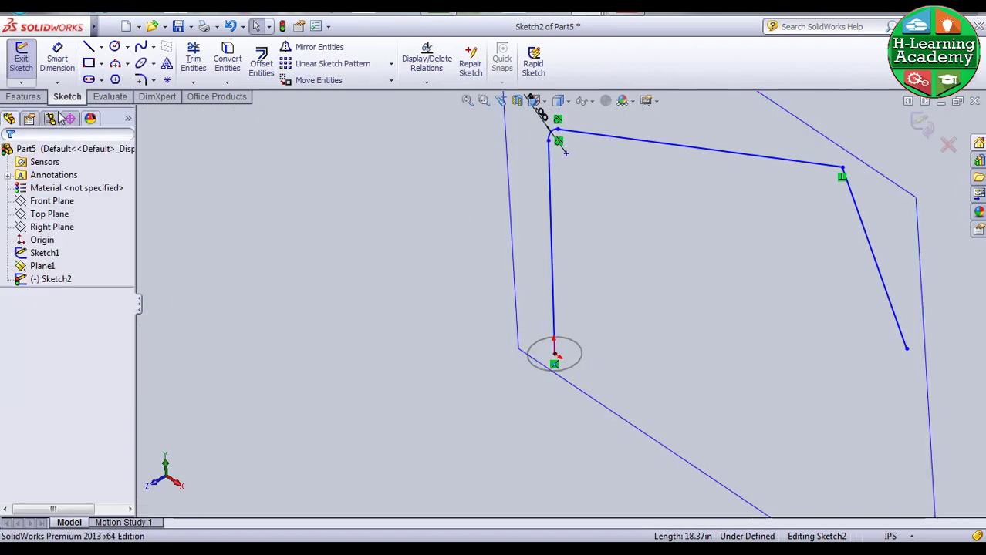
Finish the path sketch and create a Swept Boss/Base with the circle as profile and the path with one filleted corner as path
left_click(23, 96)
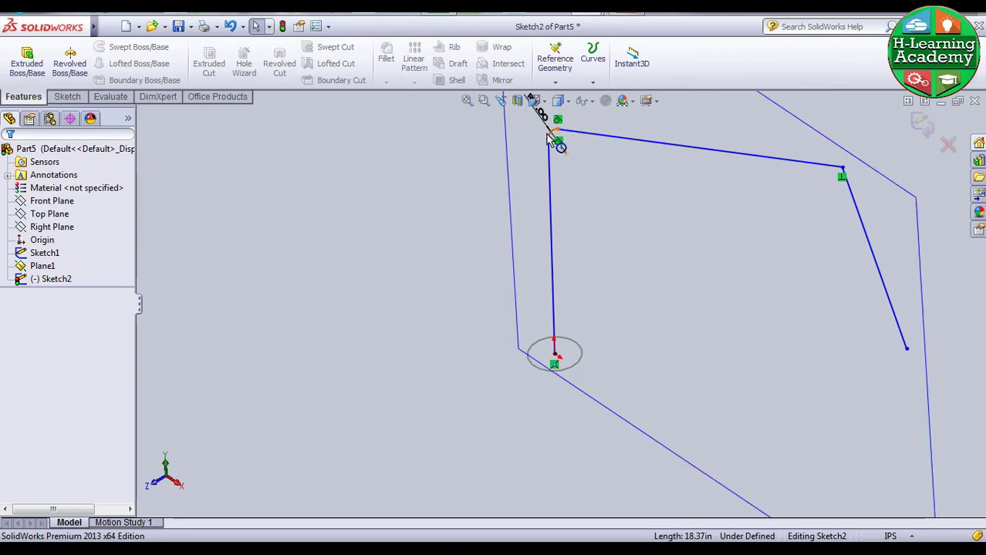
left_click(129, 52)
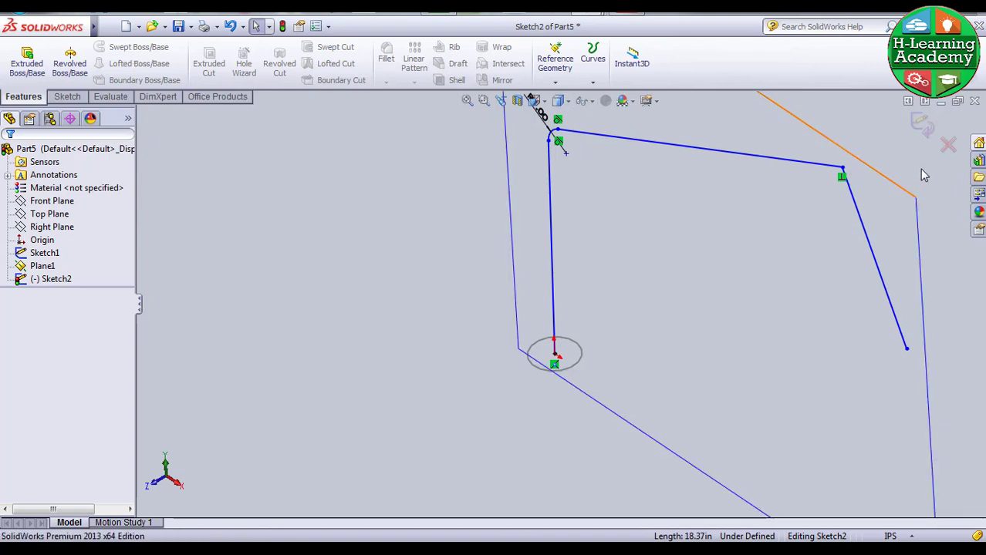
left_click(921, 126)
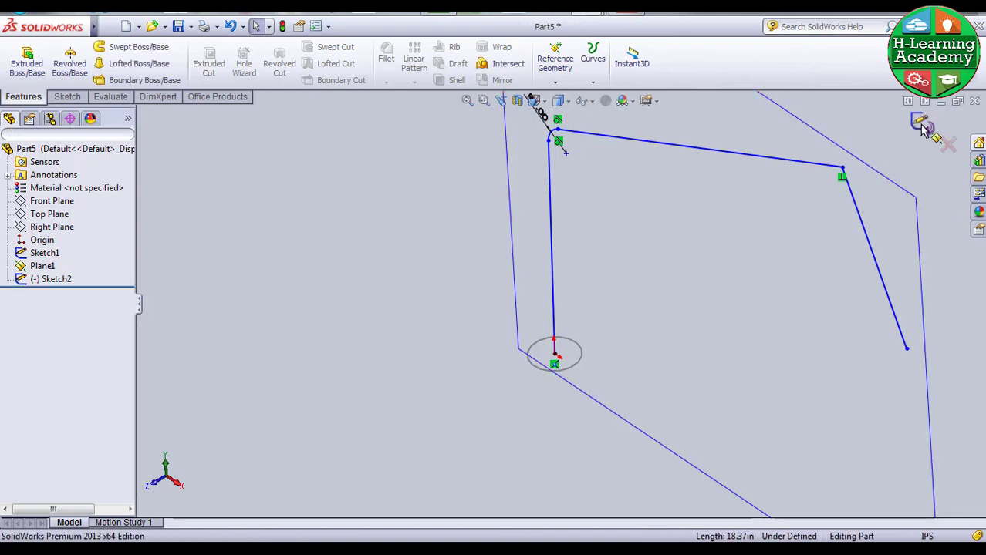
left_click(131, 47)
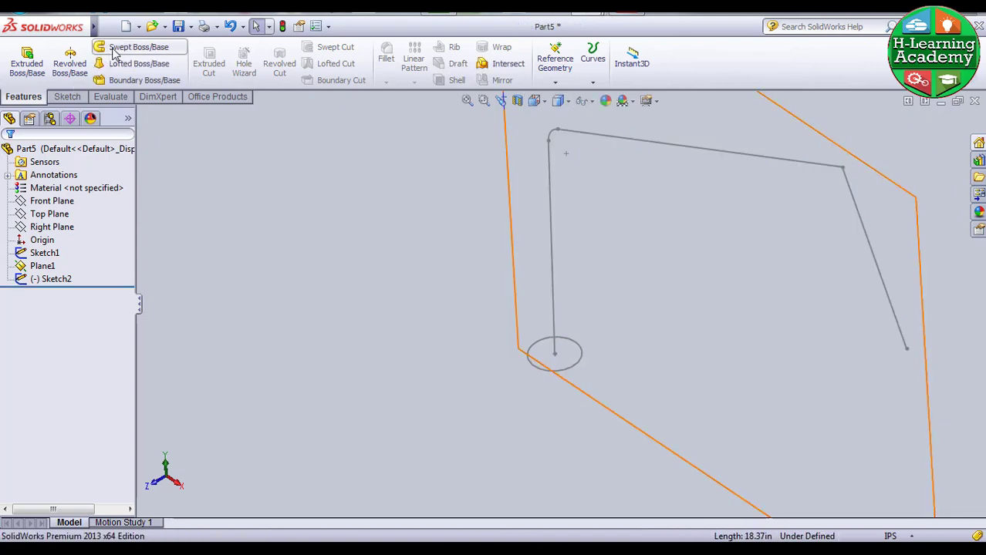
left_click(545, 375)
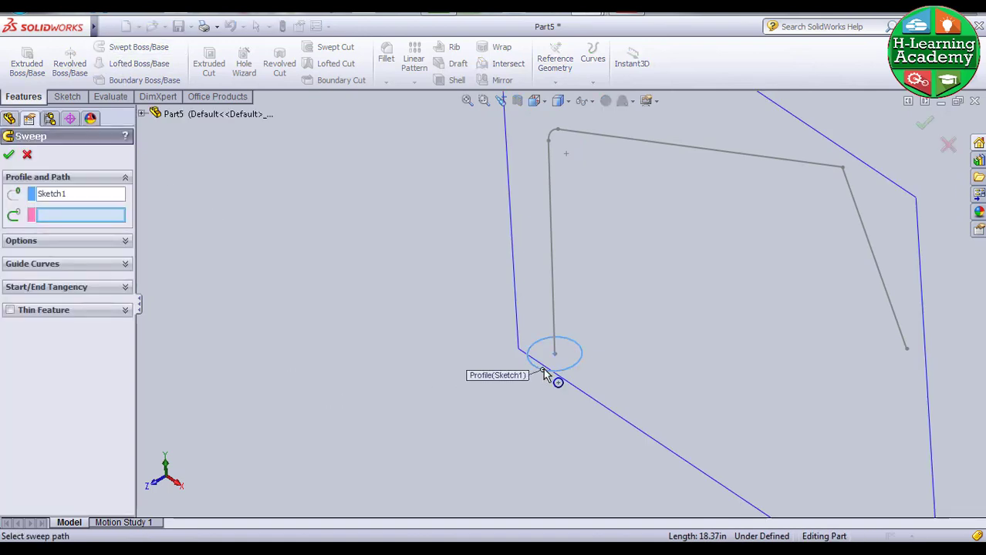
left_click(549, 218)
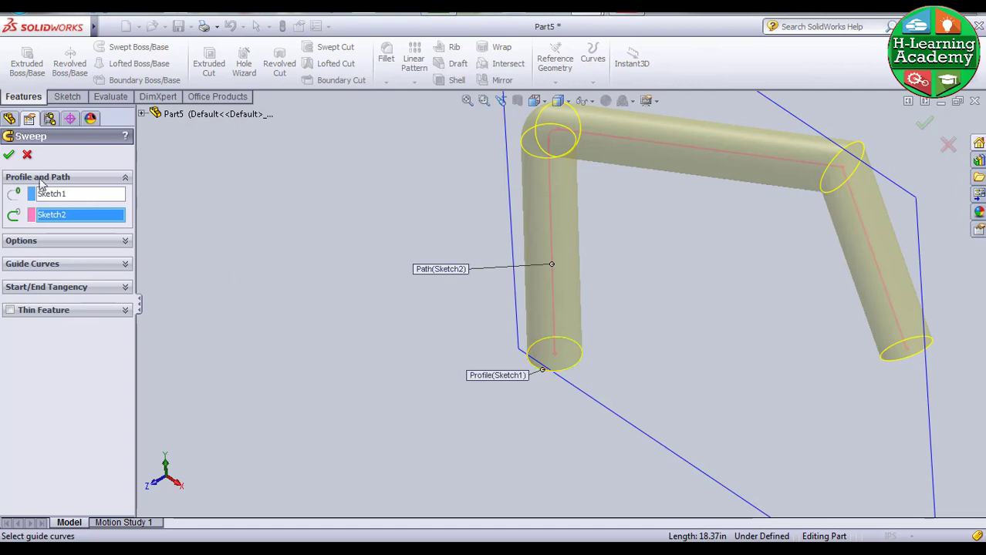
left_click(10, 155)
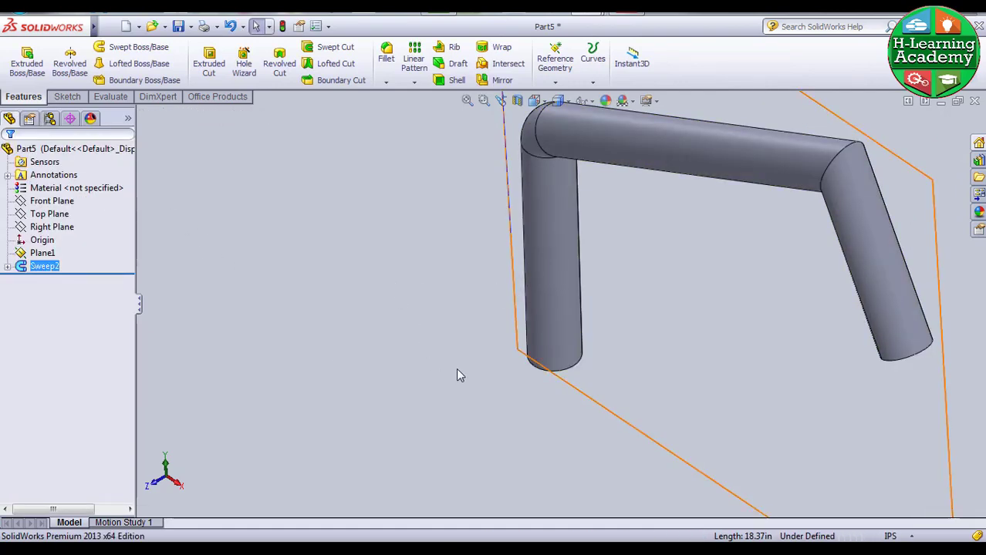
mouse_move(456, 368)
middle_mouse_down()
mouse_move(389, 290)
mouse_move(292, 300)
mouse_move(194, 356)
mouse_move(148, 418)
mouse_move(560, 254)
mouse_move(524, 287)
mouse_move(517, 235)
middle_mouse_up()
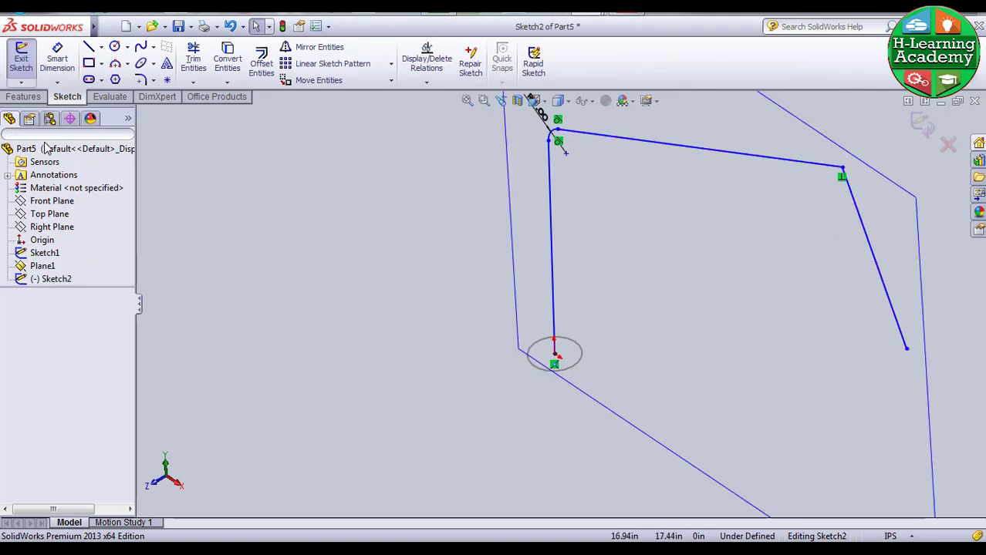
Round the path sketch's other corner, between the crossing and descending lines, with a 1.5 in sketch fillet
left_click(49, 279)
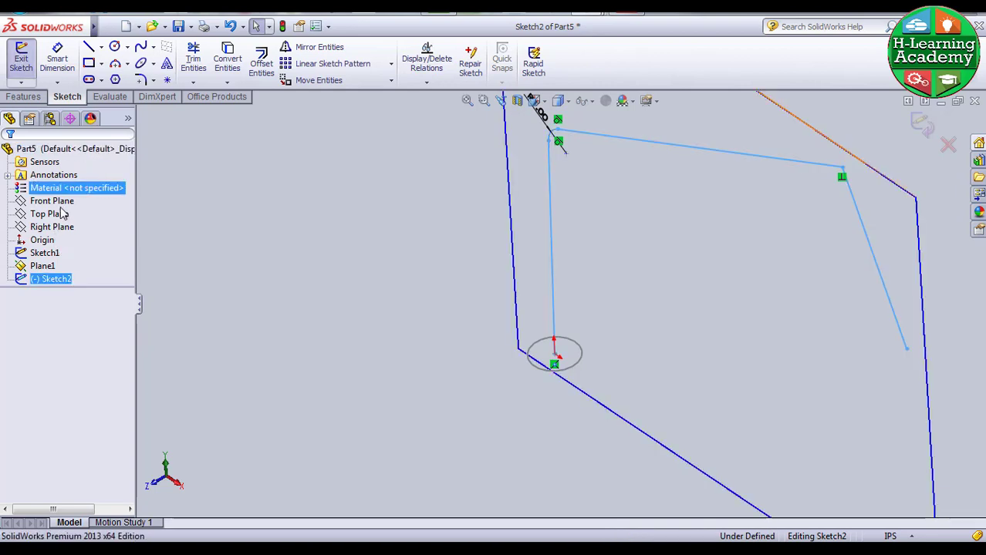
left_click(141, 80)
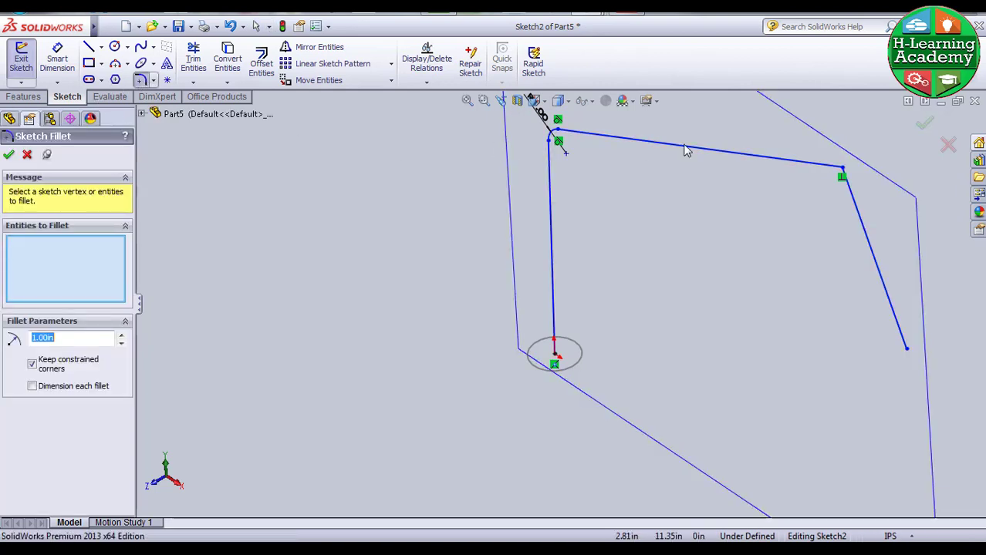
left_click(837, 166)
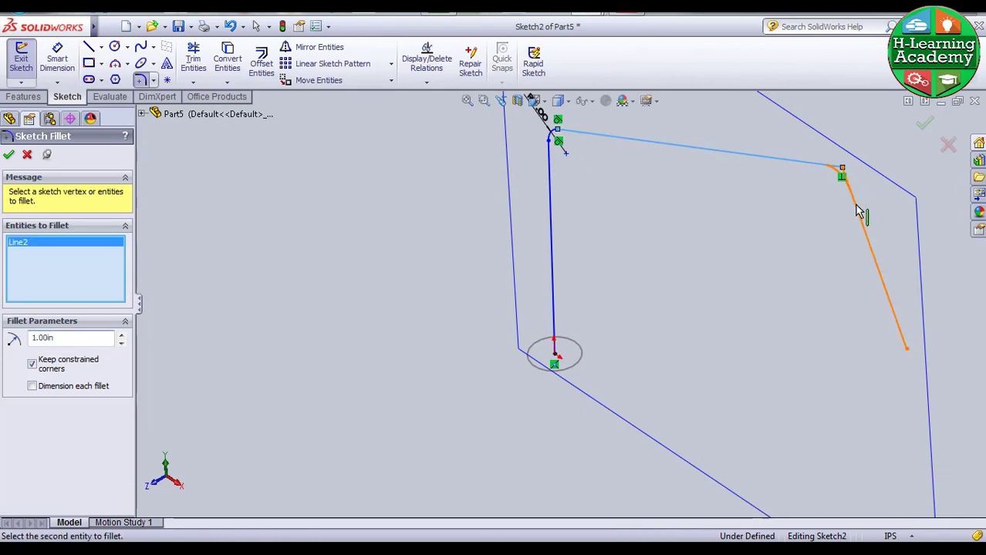
double_click(66, 337)
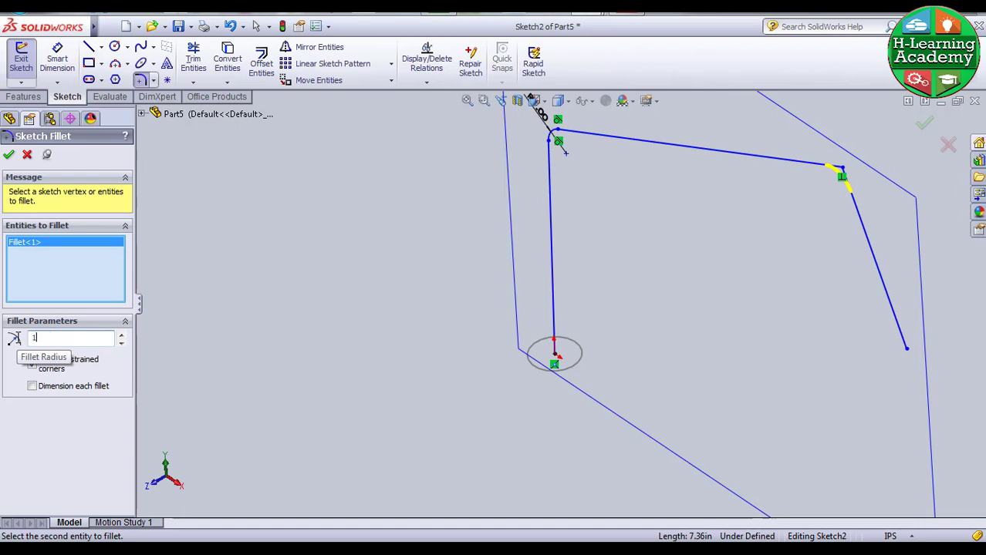
type("1.50in")
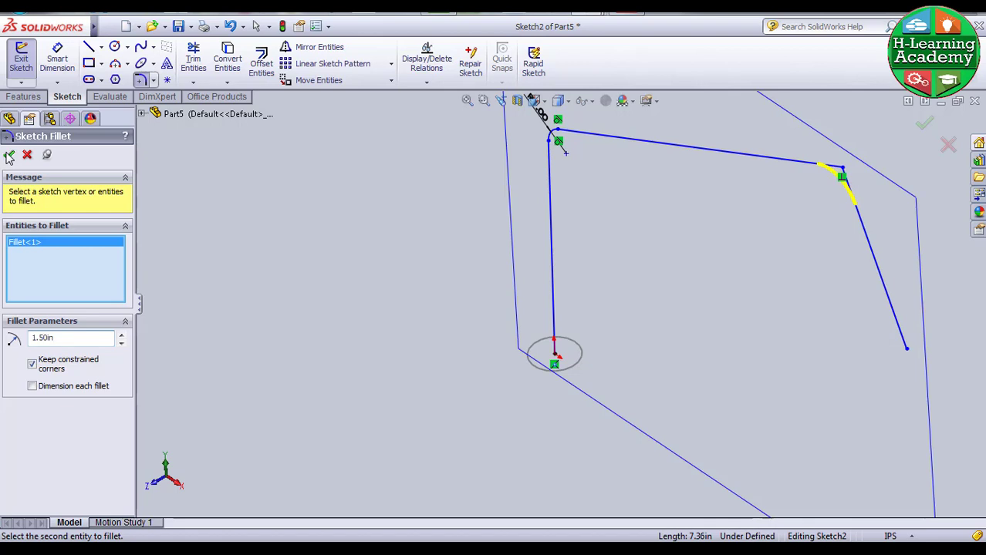
left_click(8, 155)
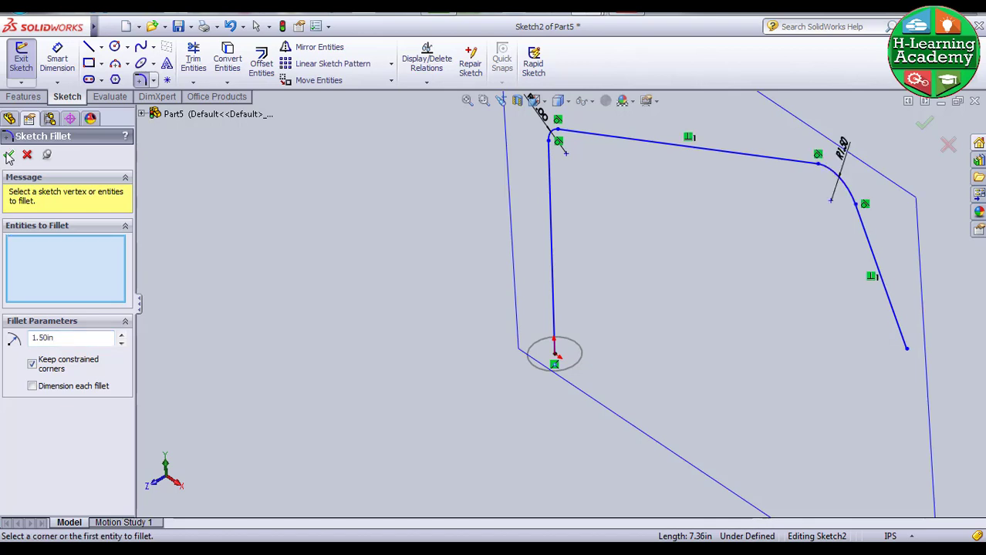
left_click(10, 156)
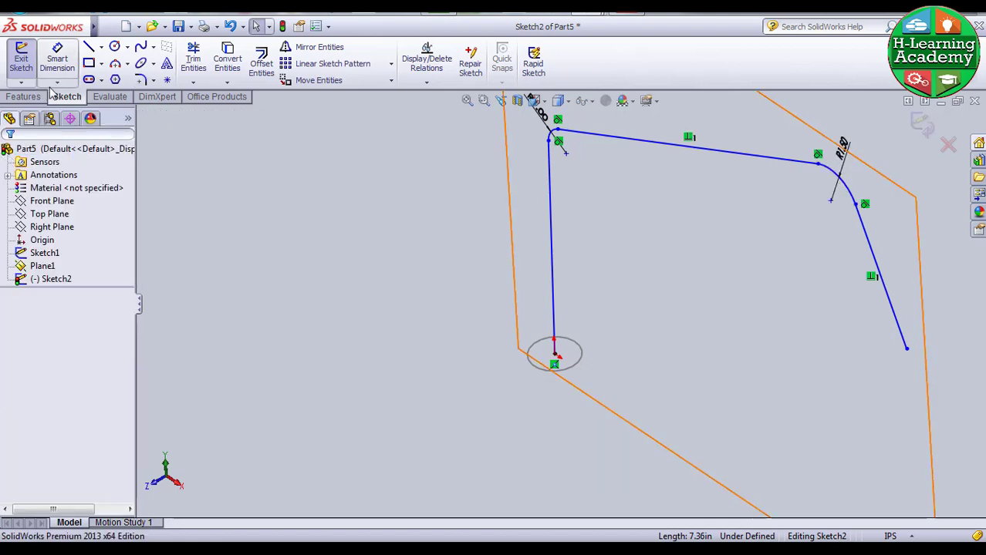
Finish the path sketch and create a Swept Boss/Base using the circle sketch as profile and the path with both corners filleted
left_click(23, 96)
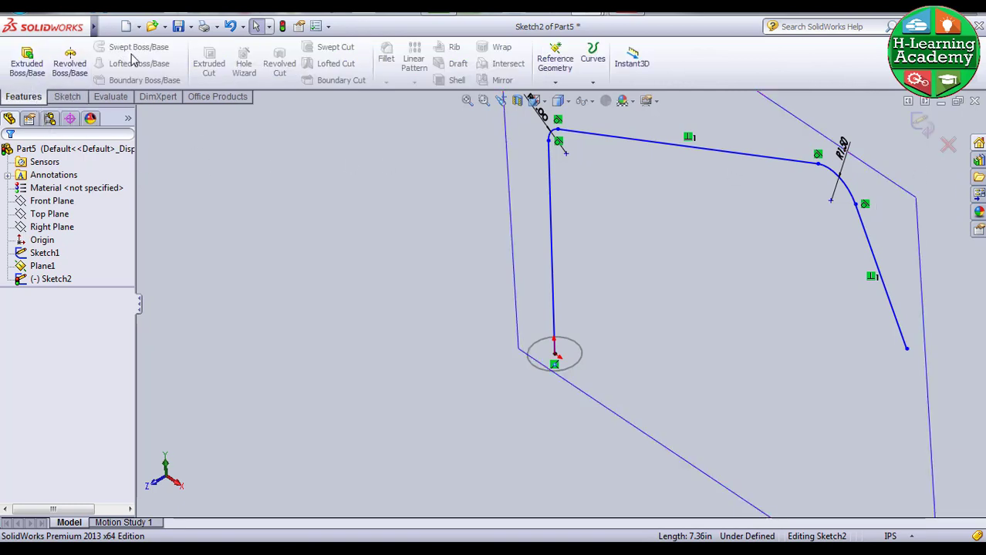
left_click(923, 126)
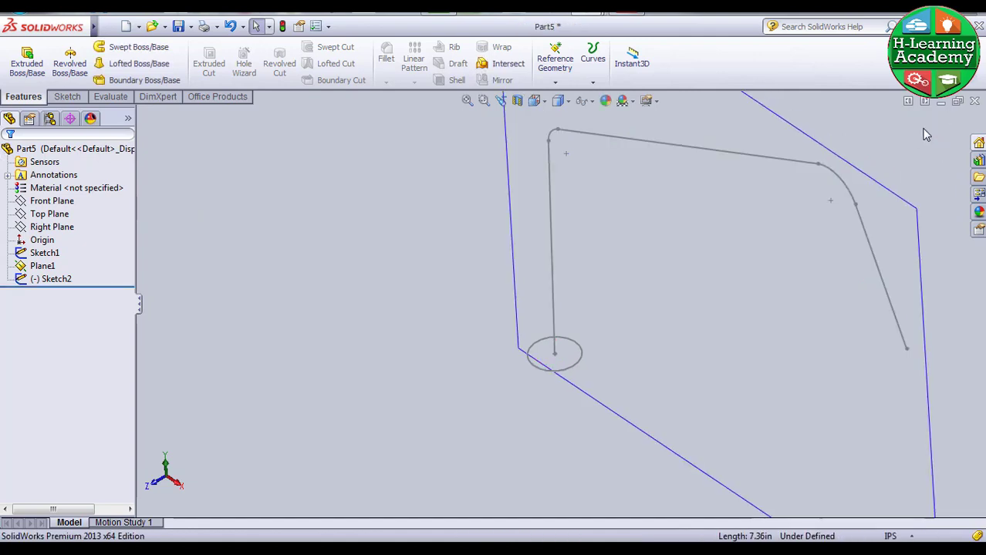
left_click(129, 52)
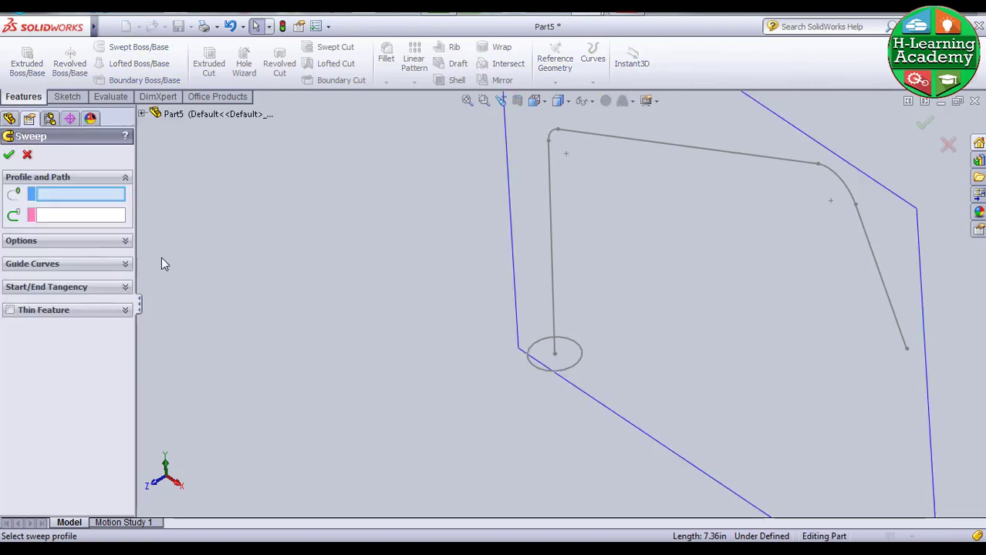
left_click(563, 376)
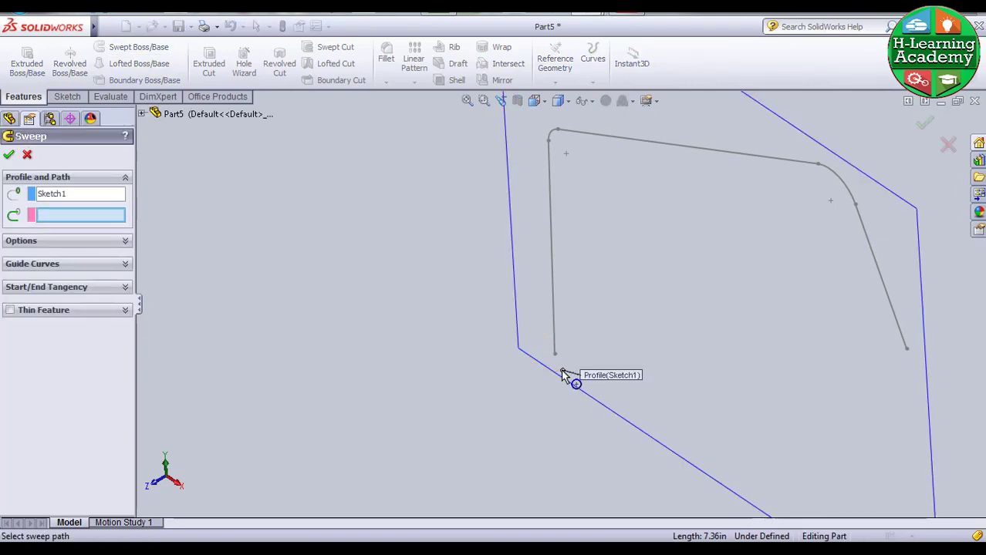
left_click(551, 244)
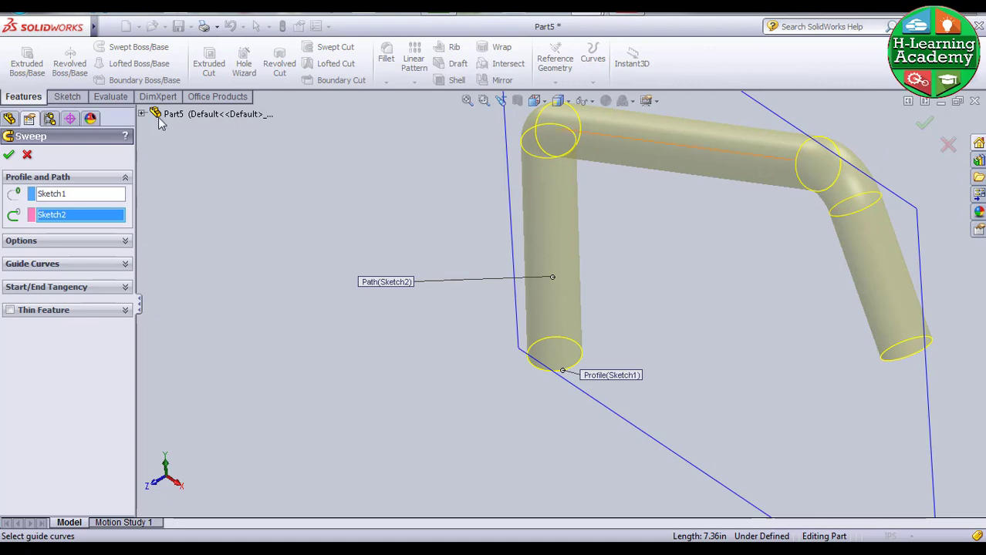
left_click(10, 157)
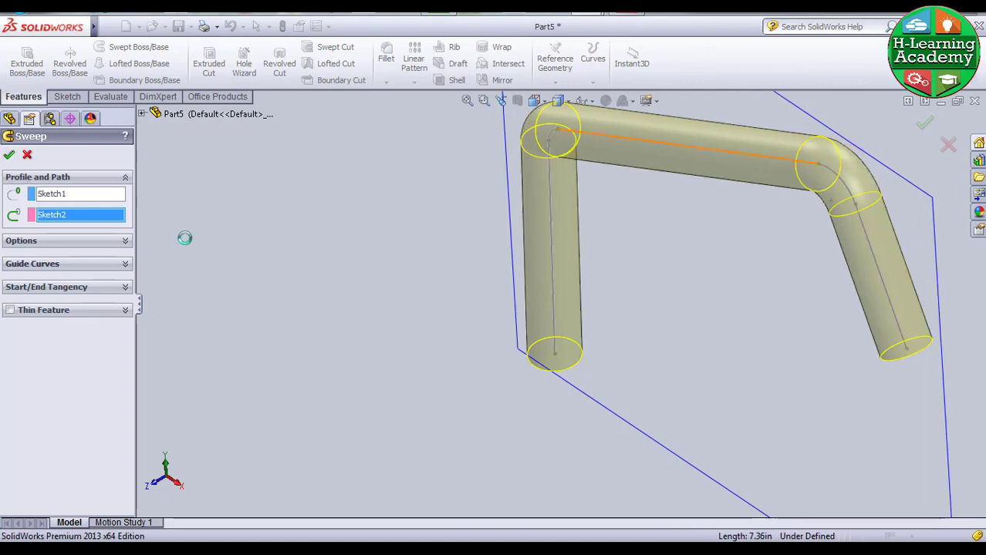
left_click(560, 101)
left_click(562, 124)
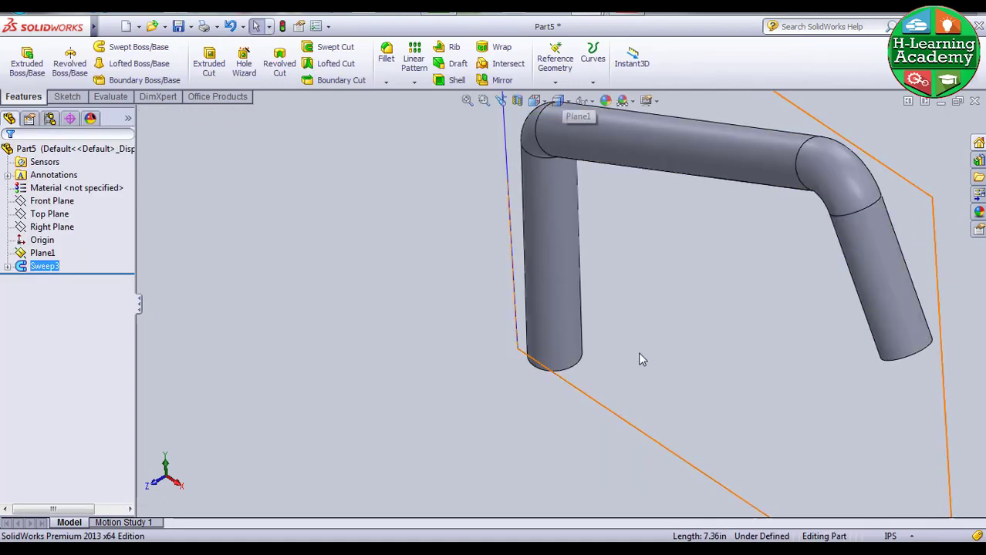
middle_click_drag(639, 352, 573, 330)
scroll(554, 314, "down", 1)
left_click(555, 314)
scroll(557, 301, "up", 5)
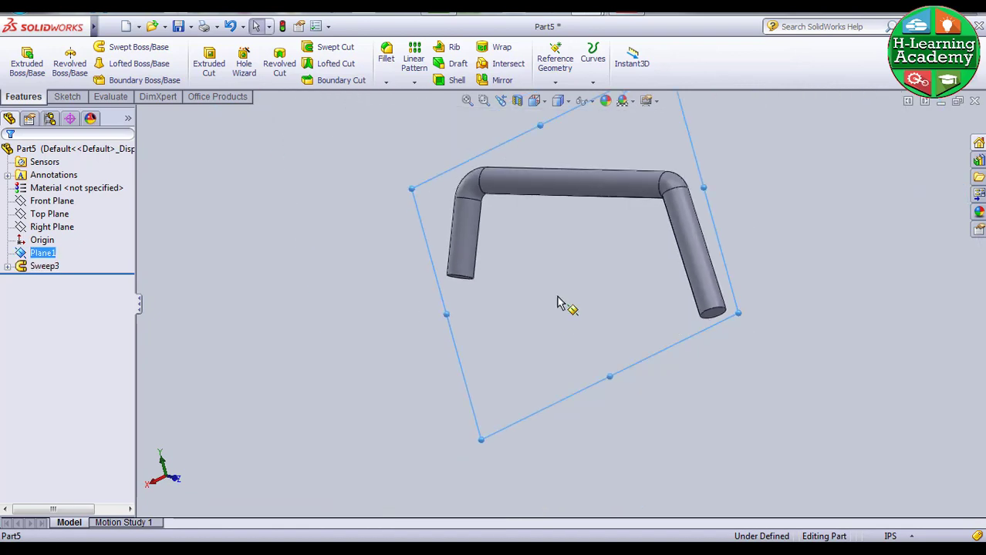
middle_click_drag(563, 277, 584, 340)
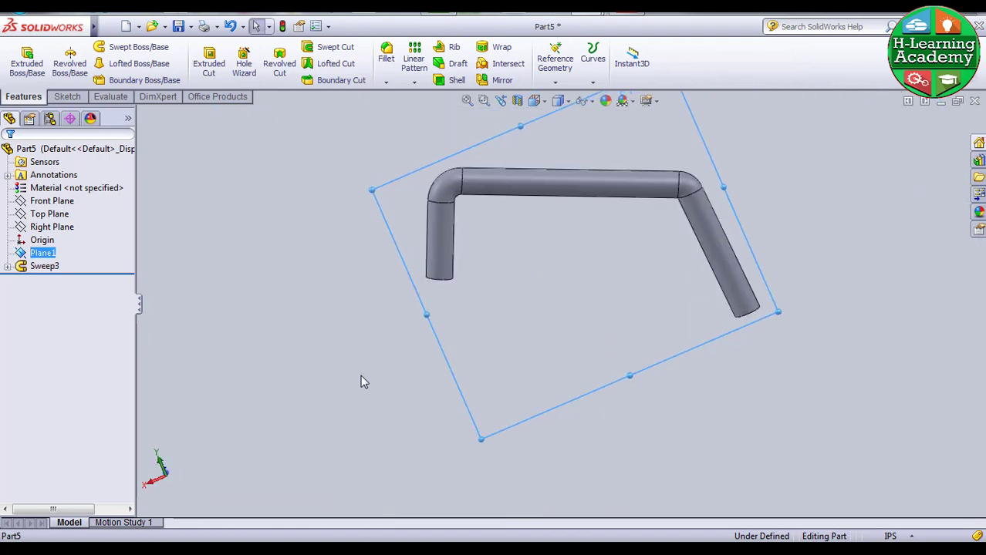